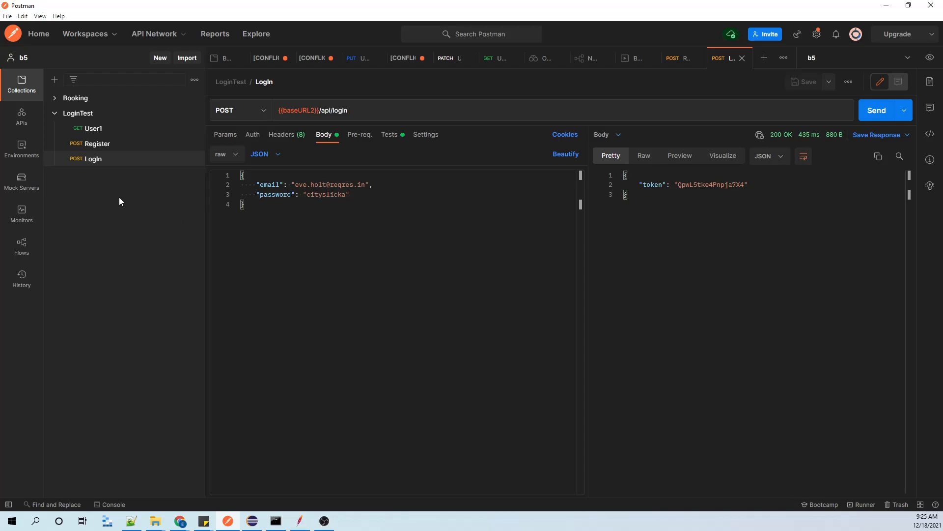
Send the User1 GET request and the Register POST request from the LoginTest collection.
click(98, 128)
click(878, 114)
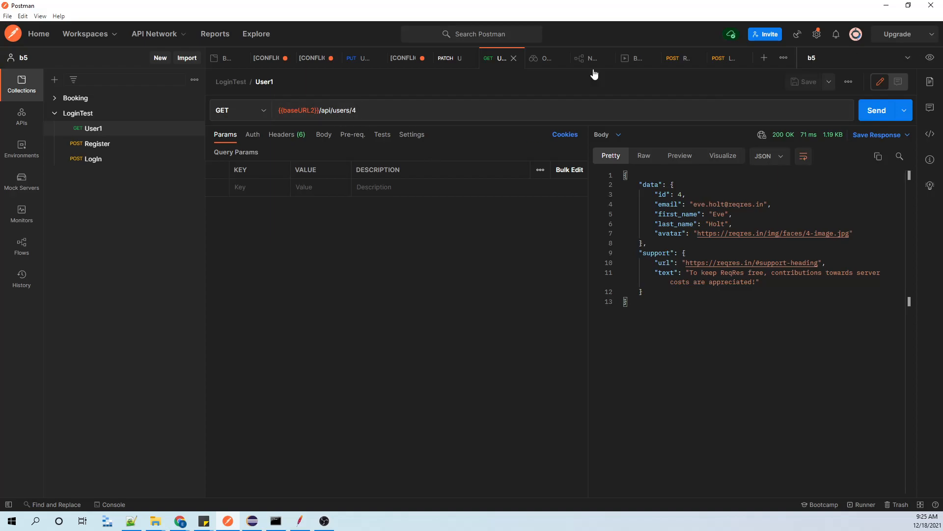
mouse_move(291, 112)
click(882, 111)
click(77, 144)
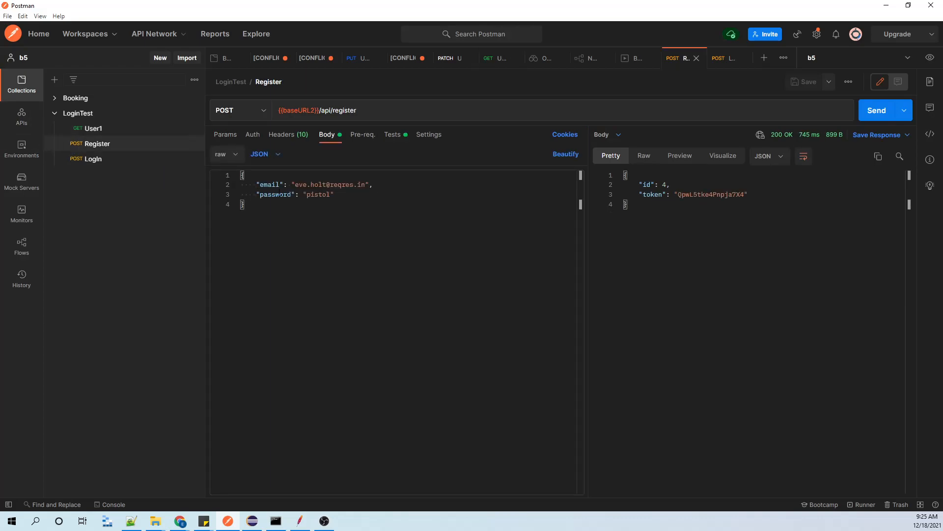
click(867, 111)
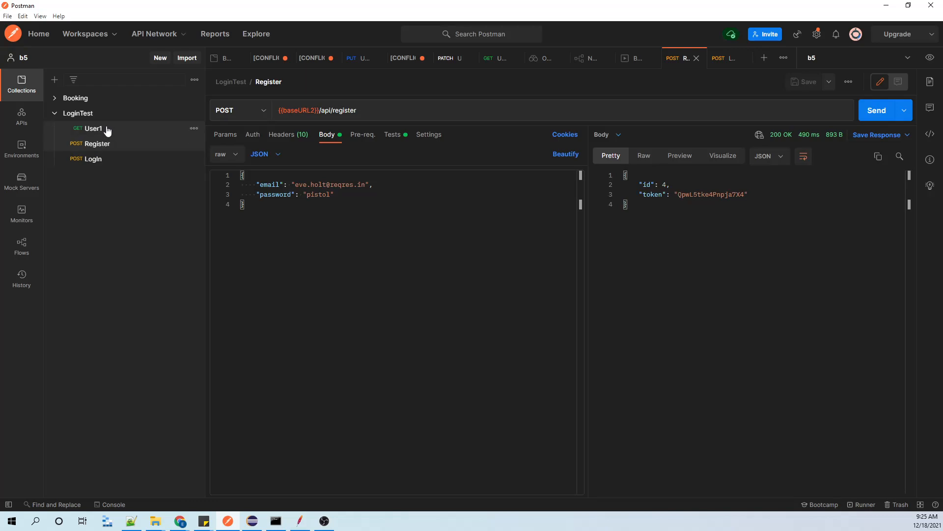
Review the JSON body of the LoginTest collection's Login request and send the request.
click(97, 158)
click(331, 185)
click(331, 194)
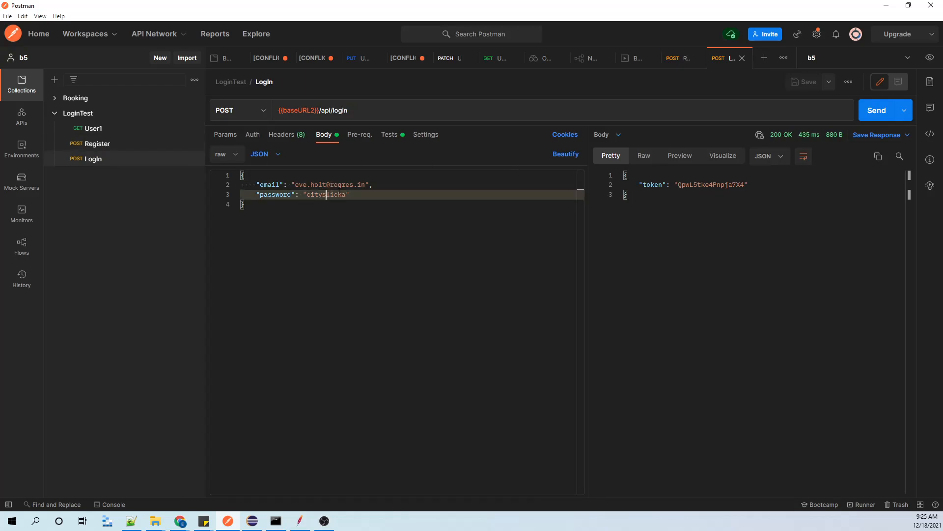
click(869, 113)
Examine the Register request's headers, JSON body and returned token, and compare them with the Login request.
click(110, 144)
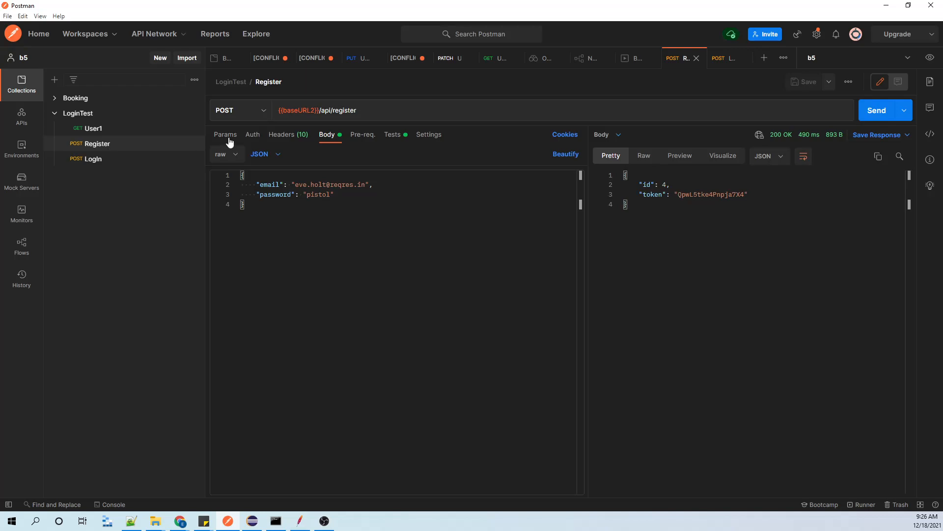
click(290, 136)
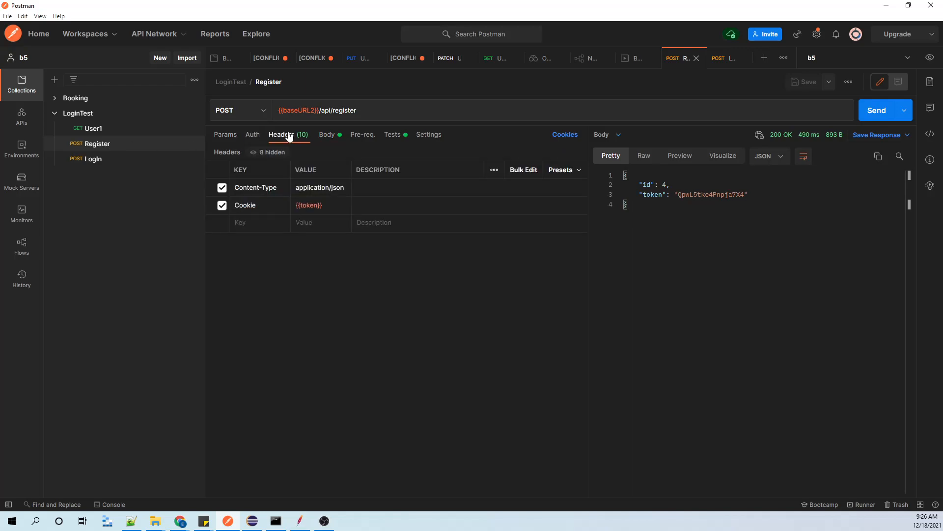
click(330, 136)
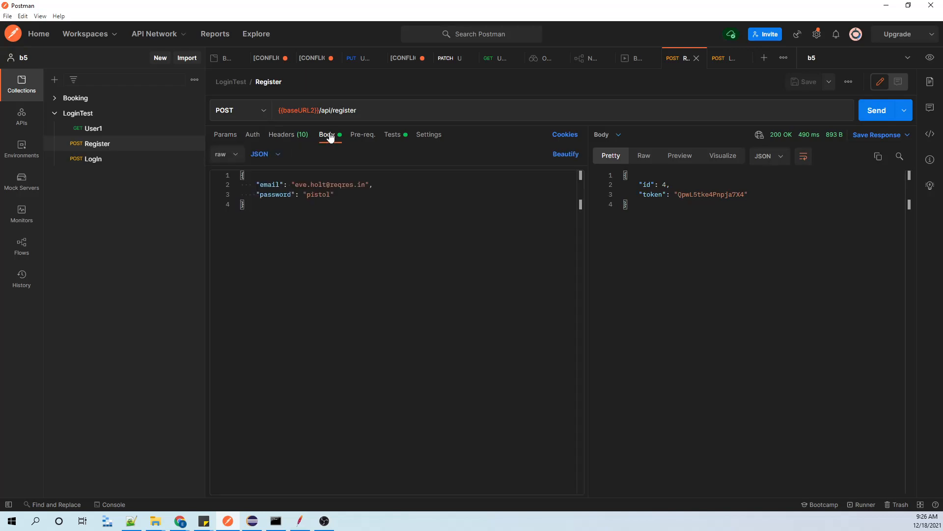
click(91, 159)
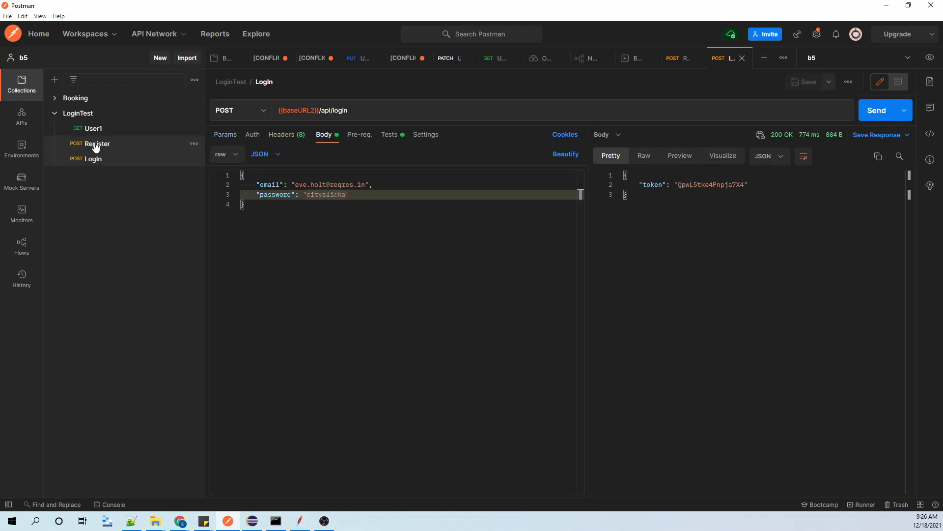
click(96, 145)
click(90, 160)
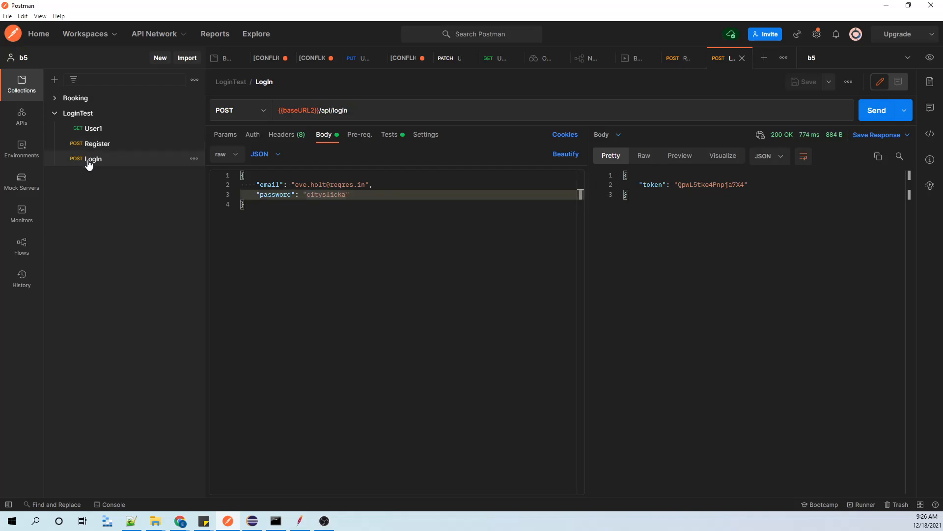
click(96, 145)
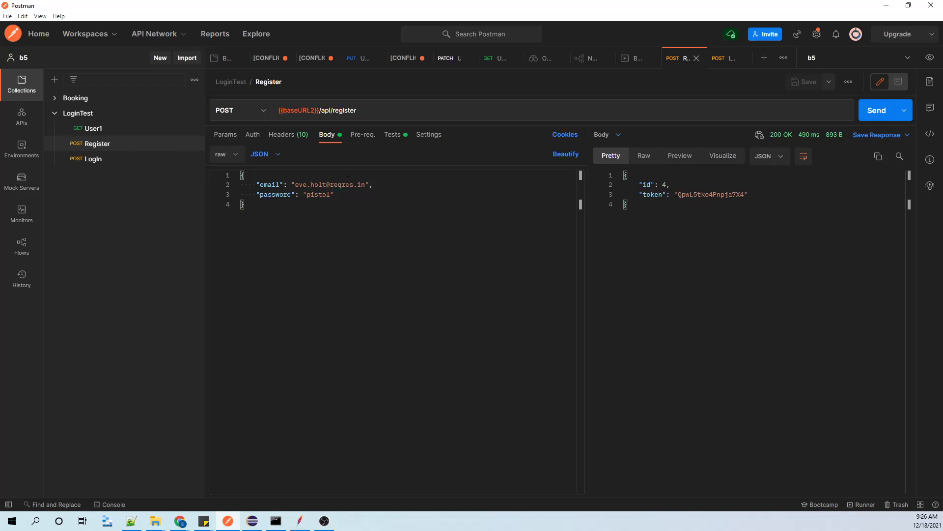
drag(679, 193, 741, 195)
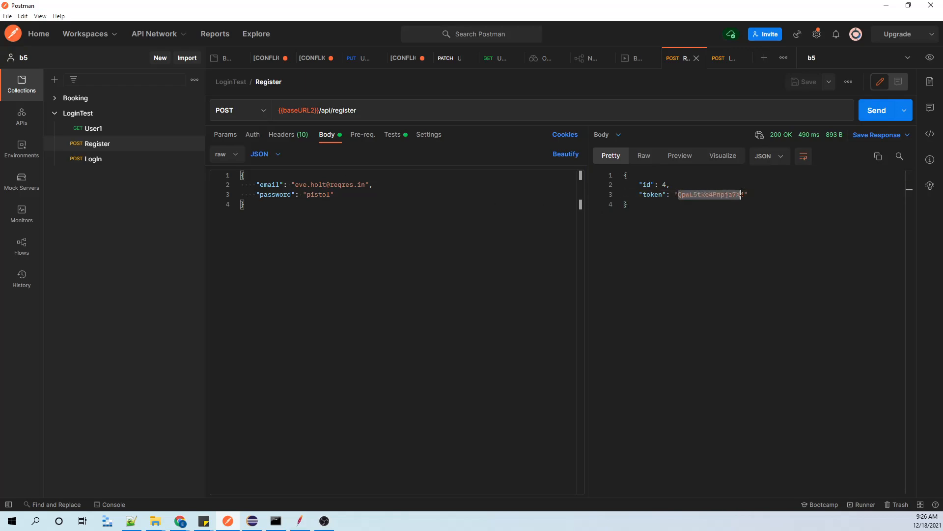
click(81, 159)
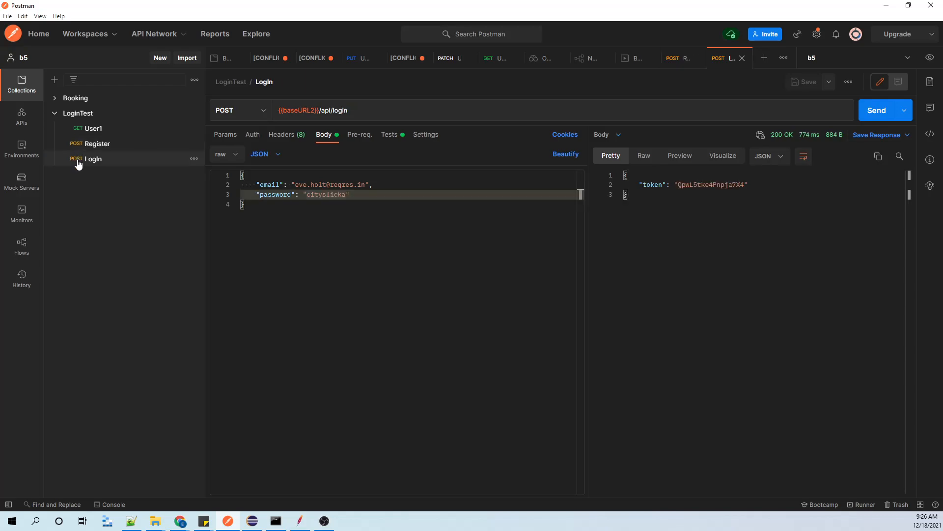
click(86, 150)
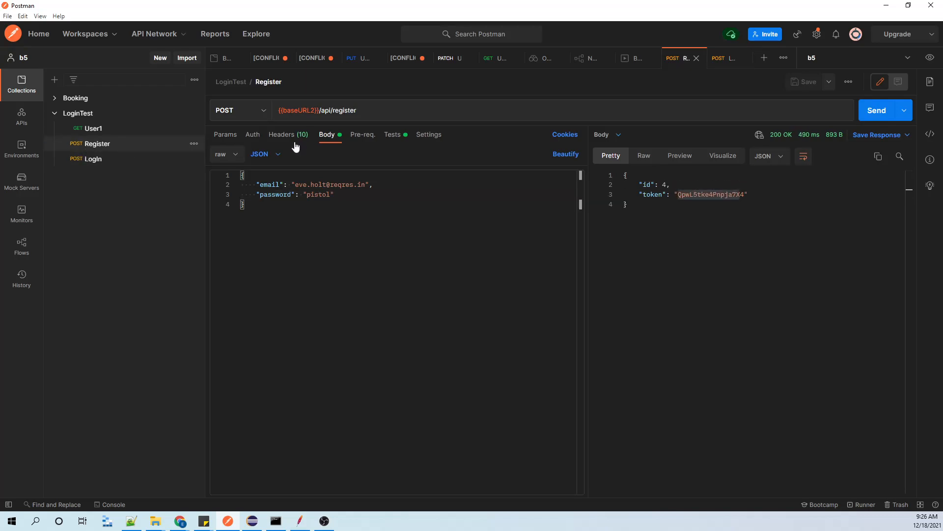
Check the value of the baseURL2 variable in the b5 environment.
click(931, 58)
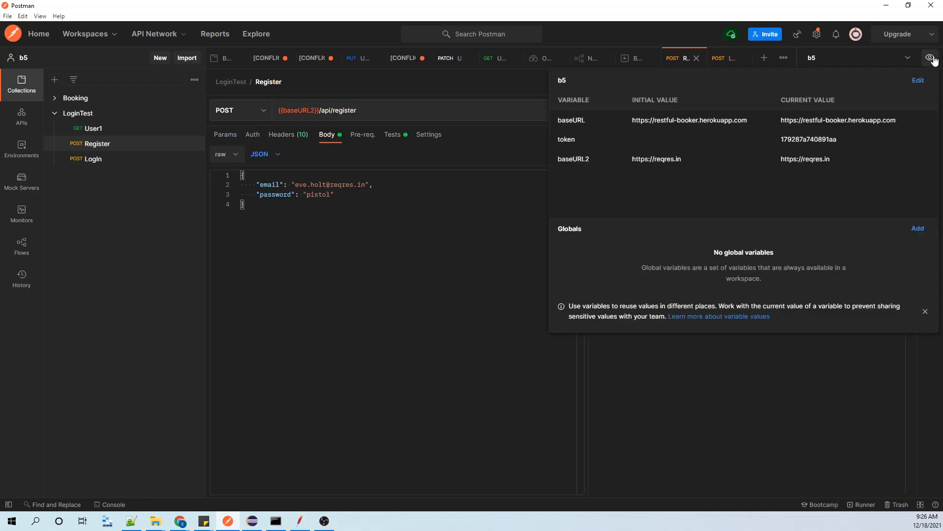
drag(633, 159, 682, 158)
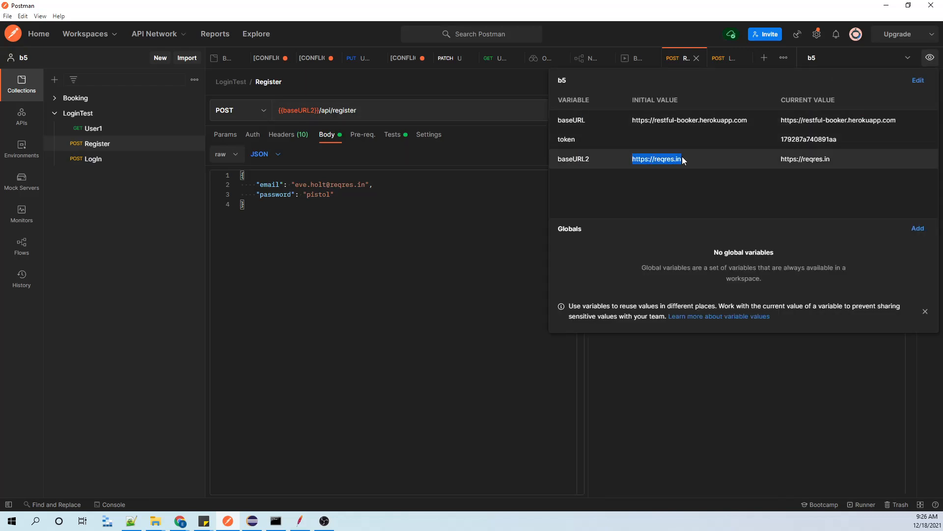
click(319, 232)
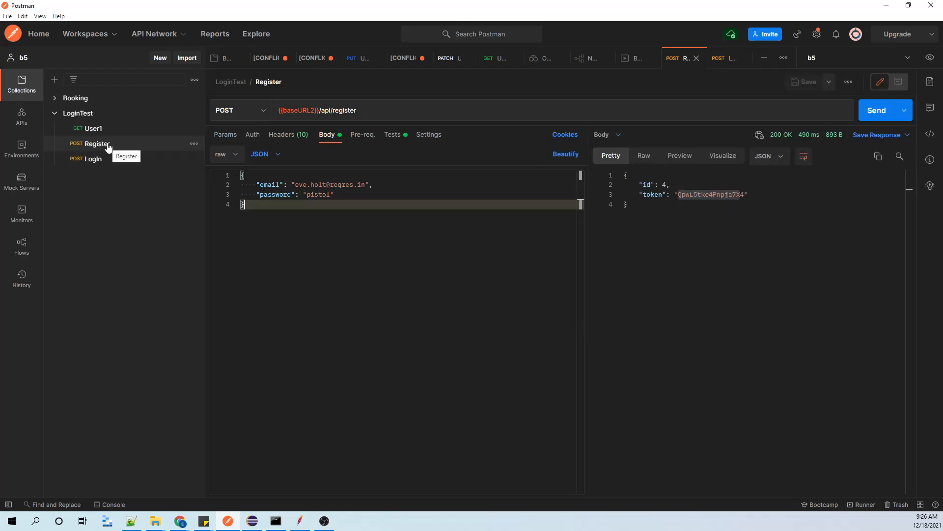
Switch to Apache JMeter and add a Thread Group to the Test Plan.
click(300, 521)
right_click(35, 42)
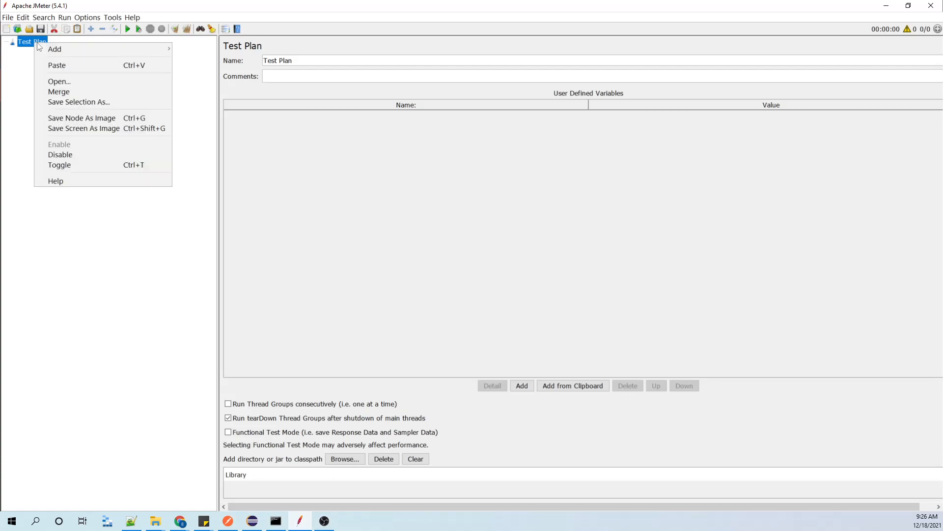
mouse_move(47, 50)
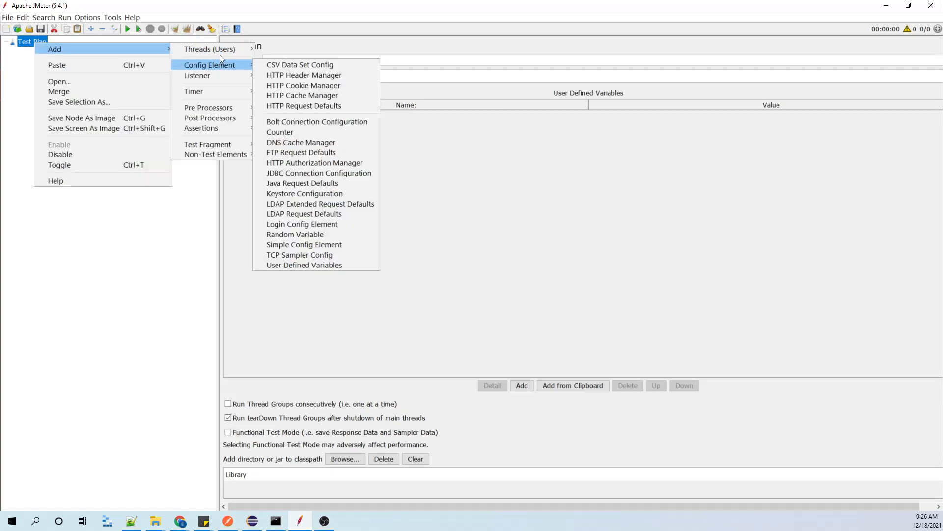
click(271, 50)
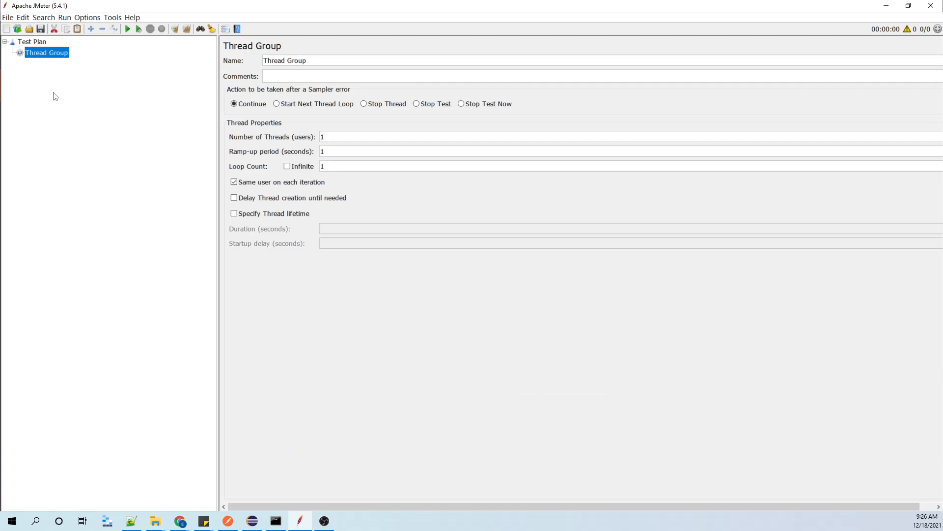
Add a Simple Controller to the Thread Group and name it Register.
right_click(55, 56)
mouse_move(63, 58)
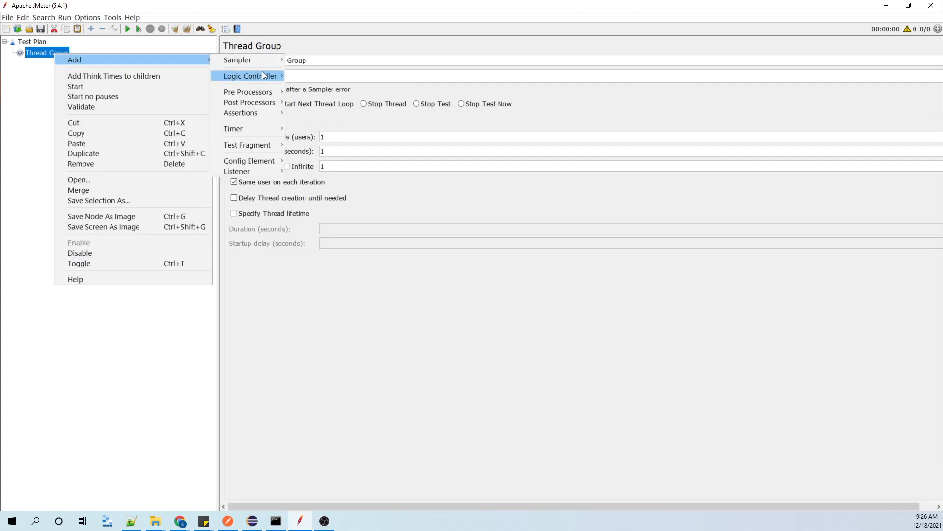
mouse_move(261, 71)
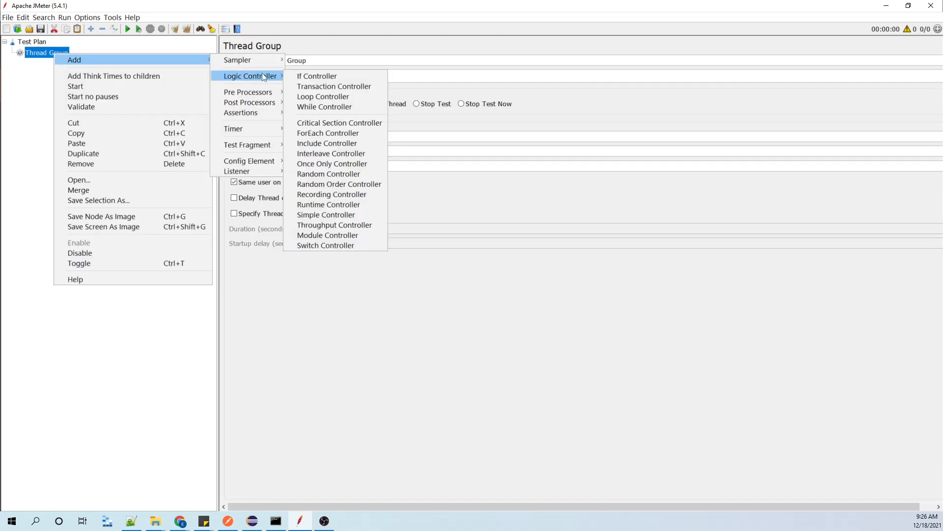
click(337, 215)
drag(317, 61, 224, 68)
text(Register)
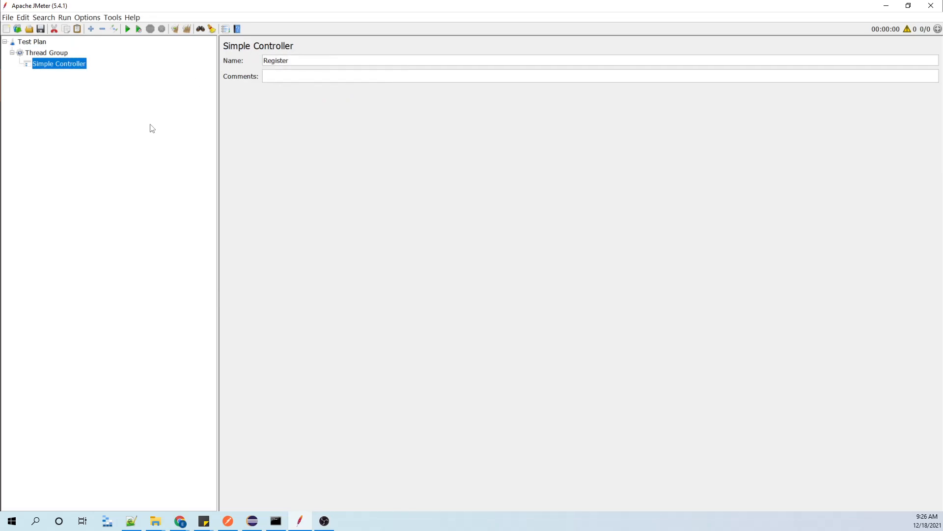
Add a second Simple Controller to the Thread Group and name it Login.
click(52, 55)
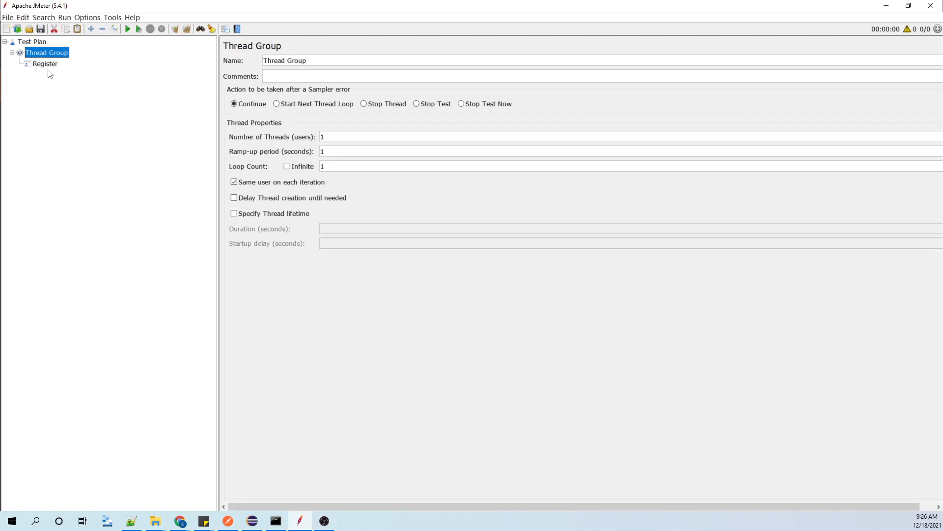
right_click(52, 55)
mouse_move(69, 62)
mouse_move(242, 63)
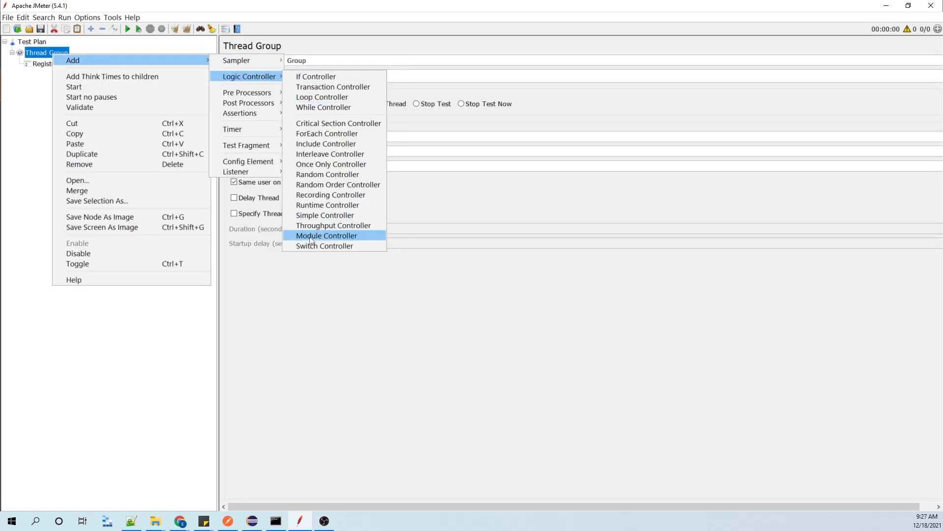
click(314, 216)
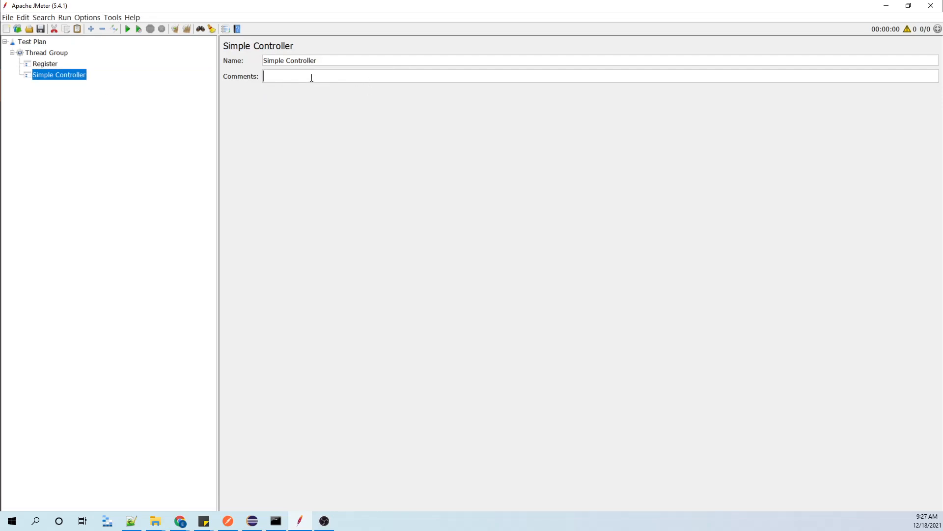
drag(328, 62, 103, 40)
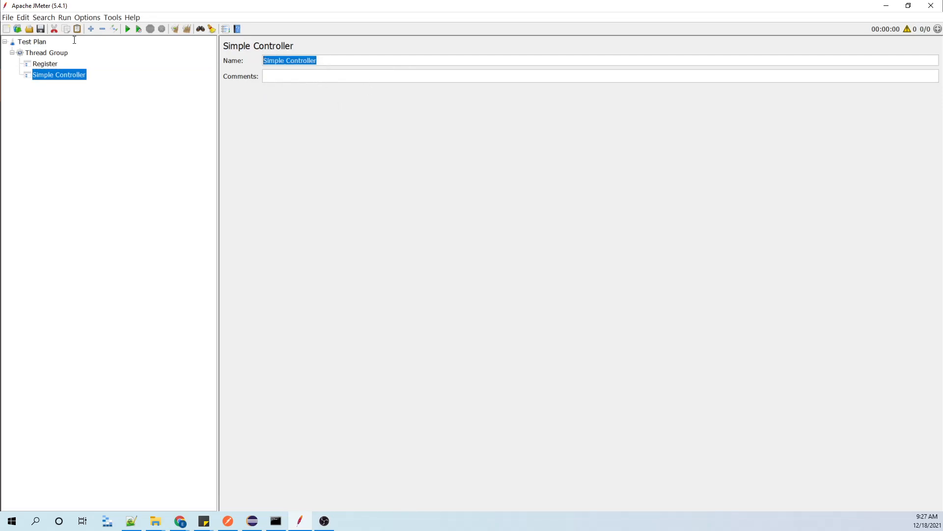
text(Loging)
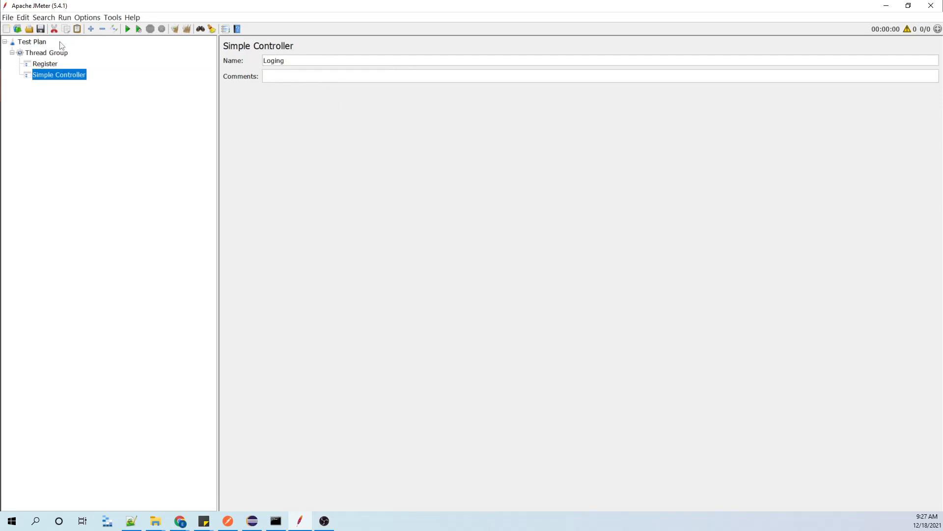
click(44, 64)
click(46, 77)
click(49, 55)
Add an HTTP Request sampler under the Register controller.
click(45, 64)
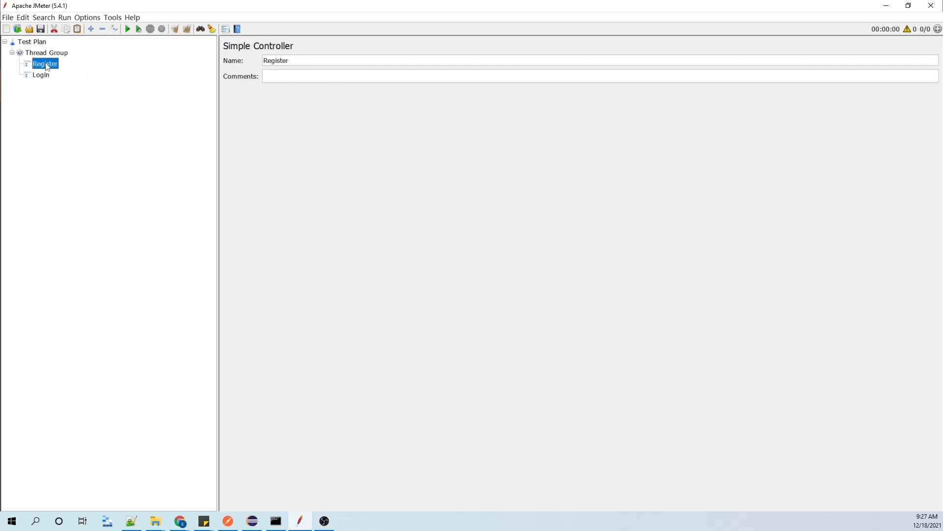
right_click(45, 63)
mouse_move(55, 69)
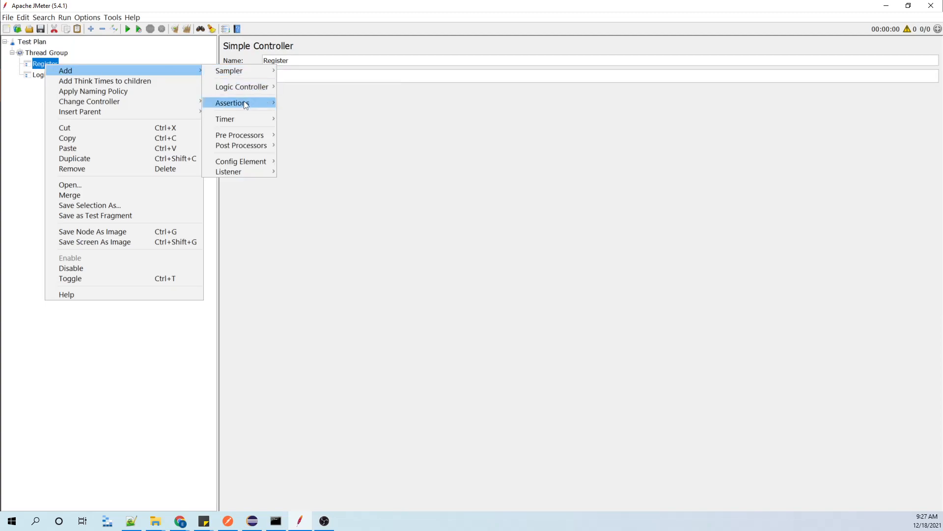
mouse_move(242, 77)
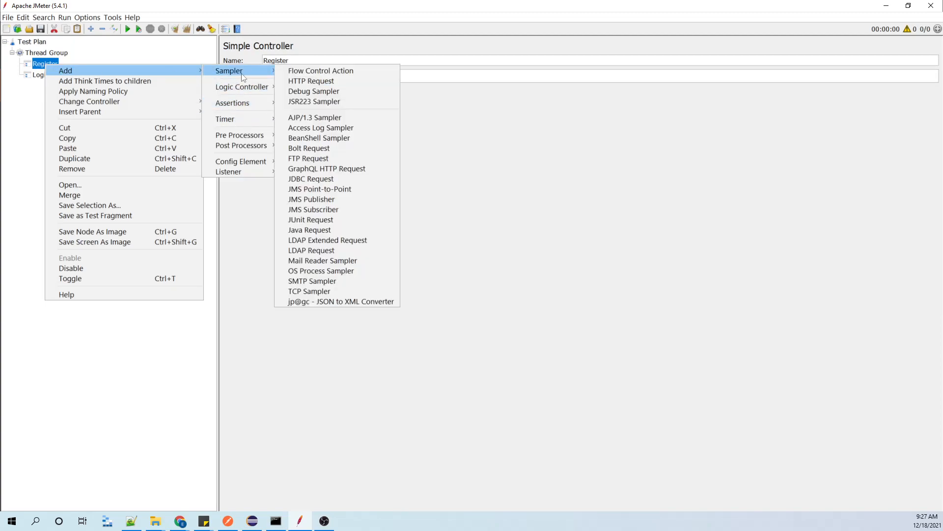
click(312, 81)
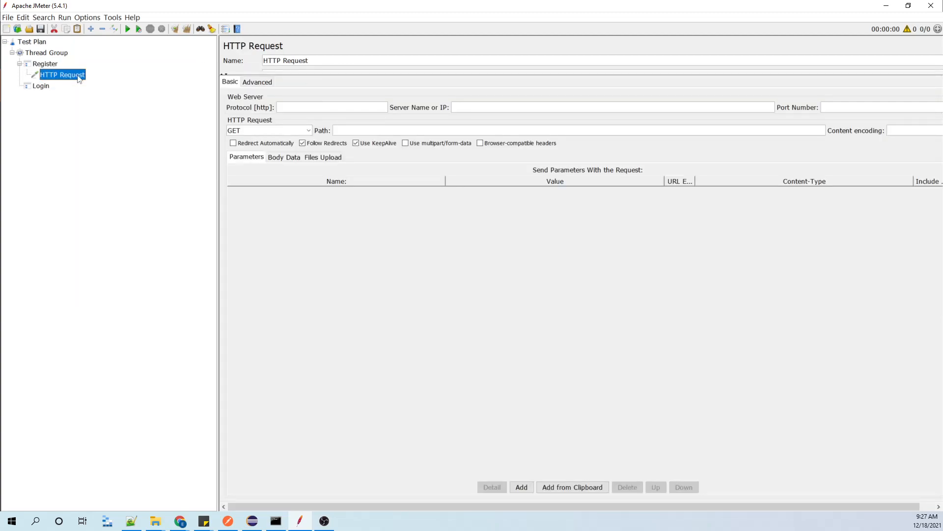
Add an HTTP Request sampler under the Login controller.
click(39, 84)
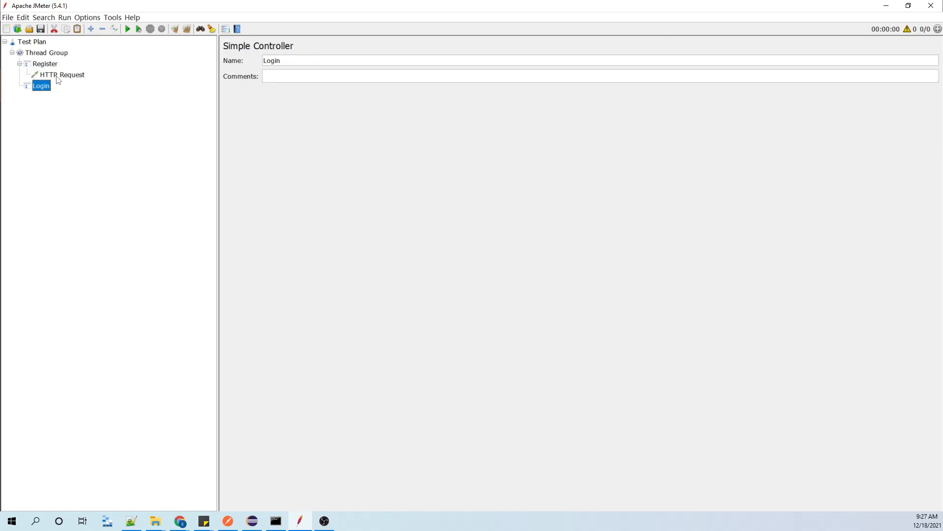
right_click(46, 88)
mouse_move(172, 93)
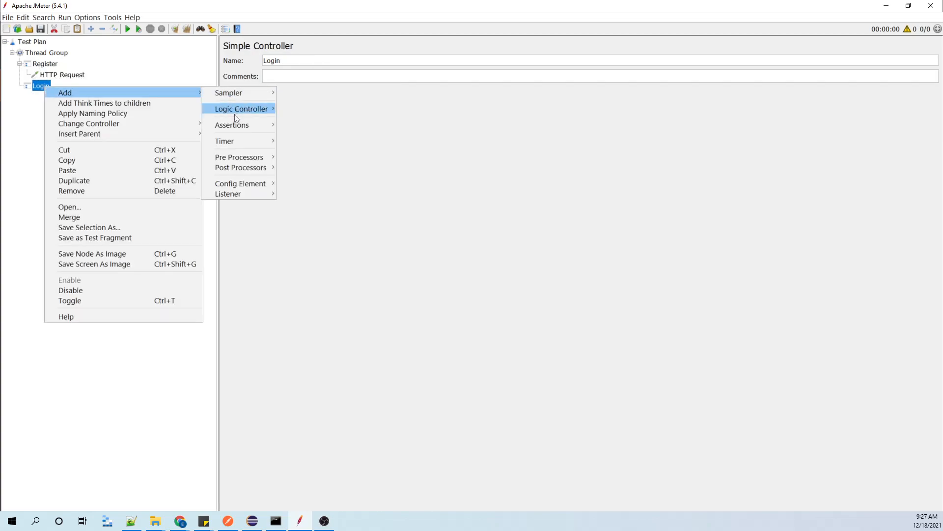
mouse_move(238, 94)
click(299, 102)
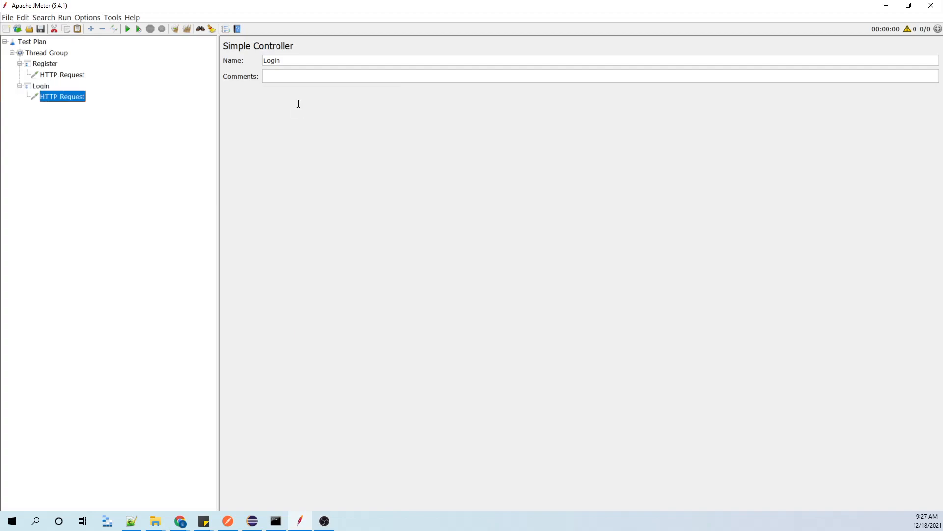
Add a View Results Tree listener under the Register controller.
click(49, 66)
right_click(49, 67)
mouse_move(69, 70)
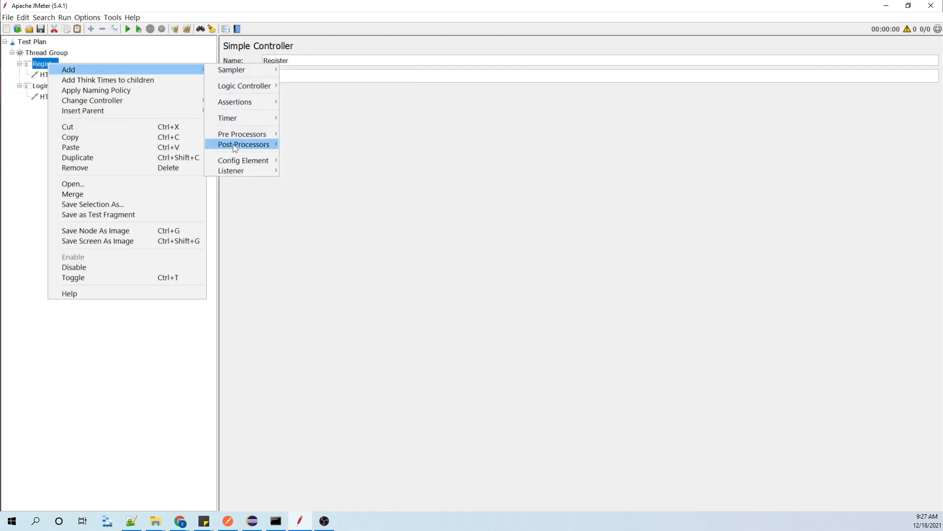
mouse_move(230, 167)
click(310, 173)
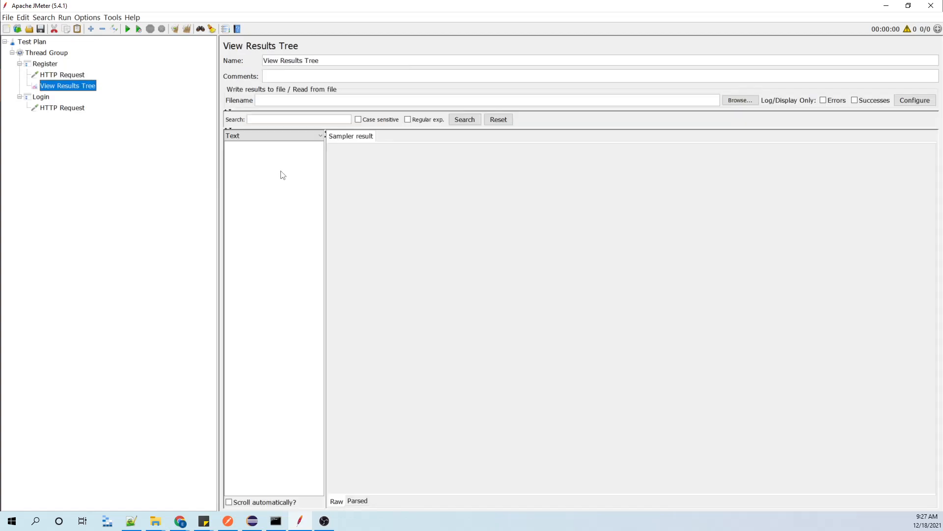
Add a View Results Tree listener under the Login controller.
right_click(41, 97)
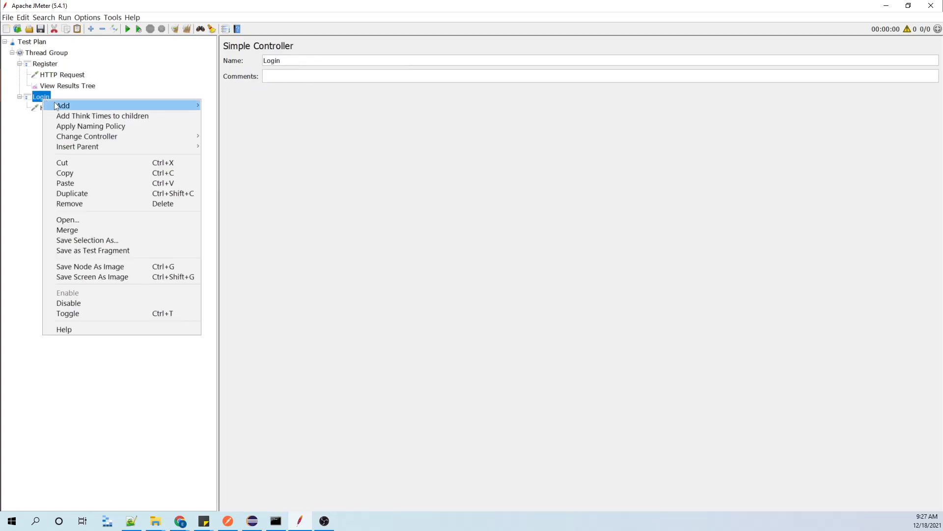
mouse_move(73, 105)
mouse_move(235, 210)
click(305, 207)
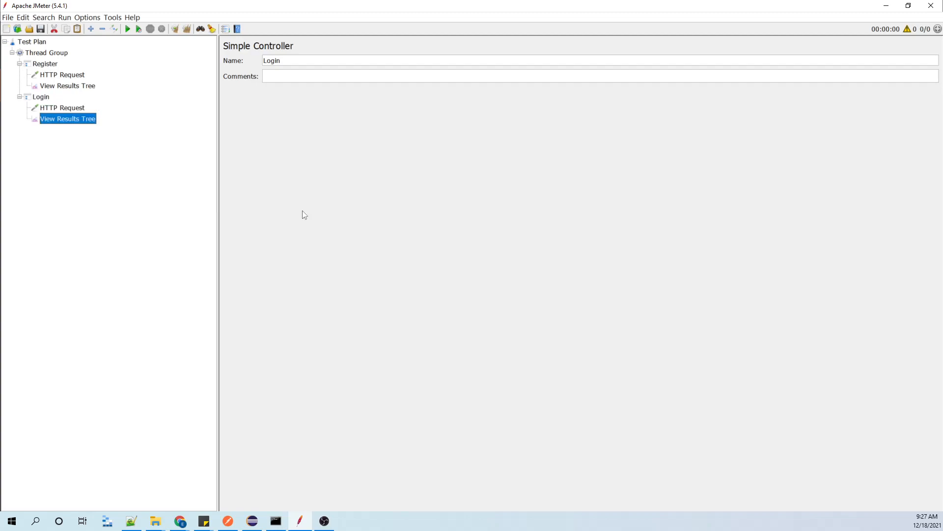
Add a View Results Tree listener directly under the Thread Group.
right_click(44, 58)
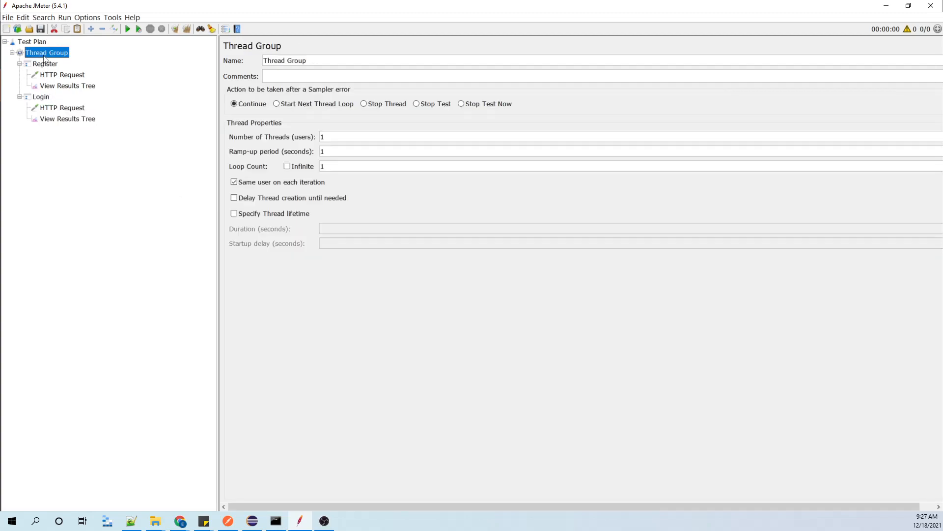
mouse_move(53, 61)
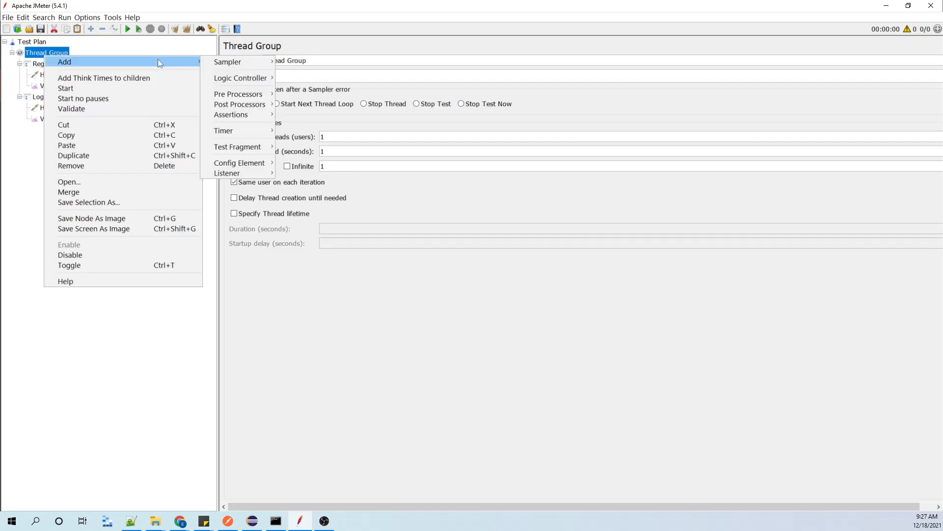
mouse_move(227, 172)
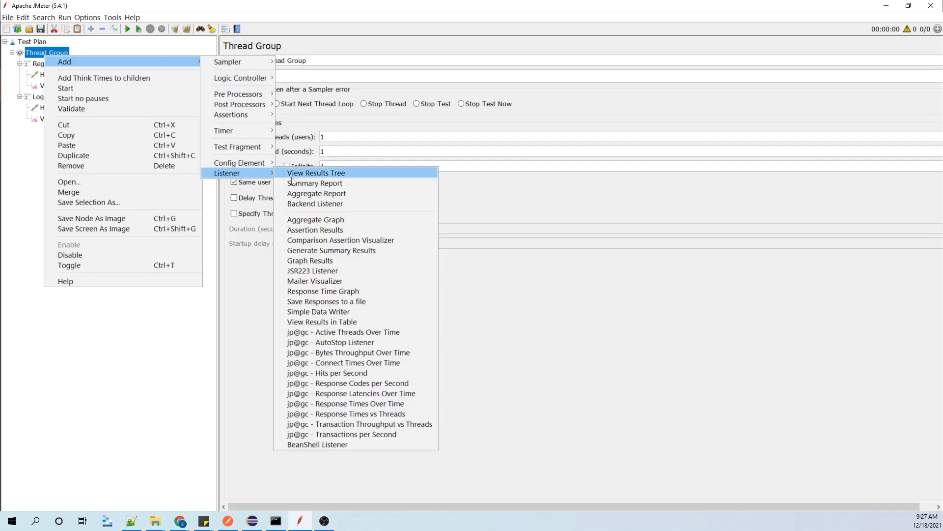
click(293, 177)
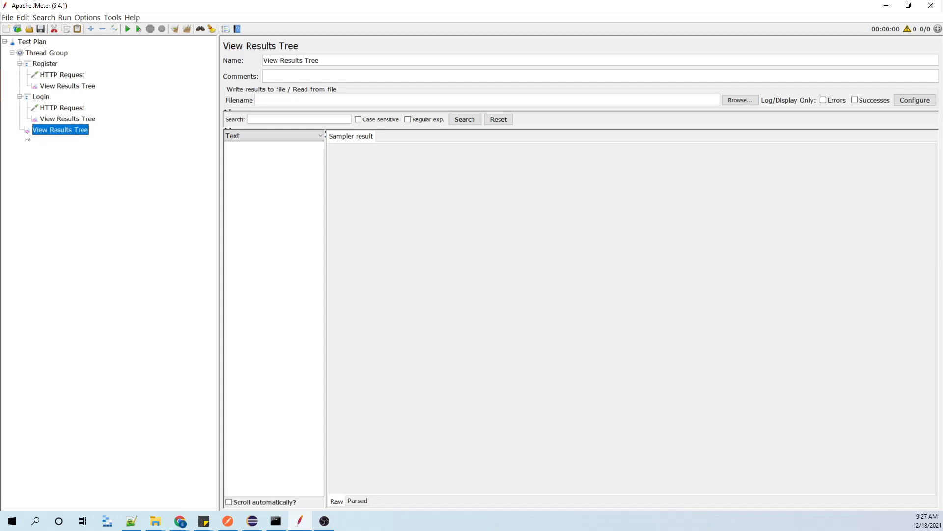
Review the Register and Login controllers and the Thread Group's own View Results Tree, and widen its sample list.
click(19, 64)
click(19, 75)
click(45, 65)
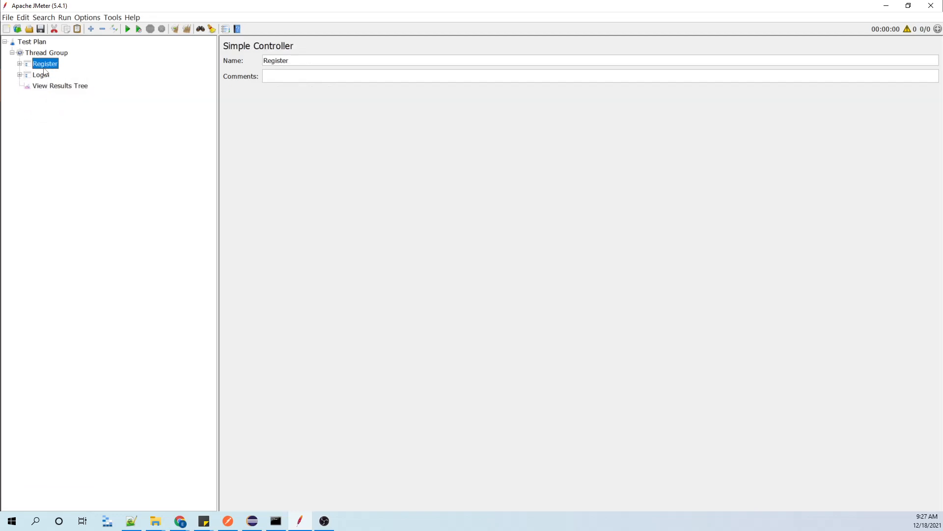
click(42, 76)
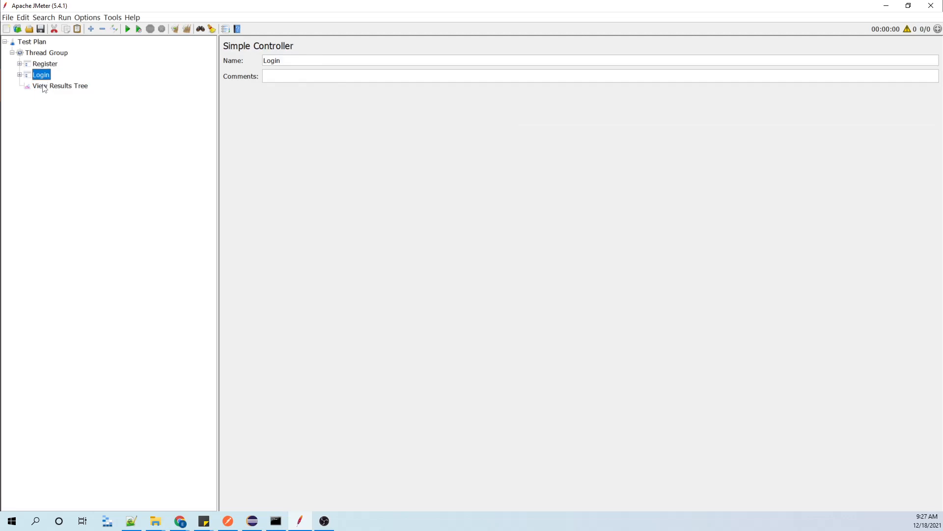
click(44, 88)
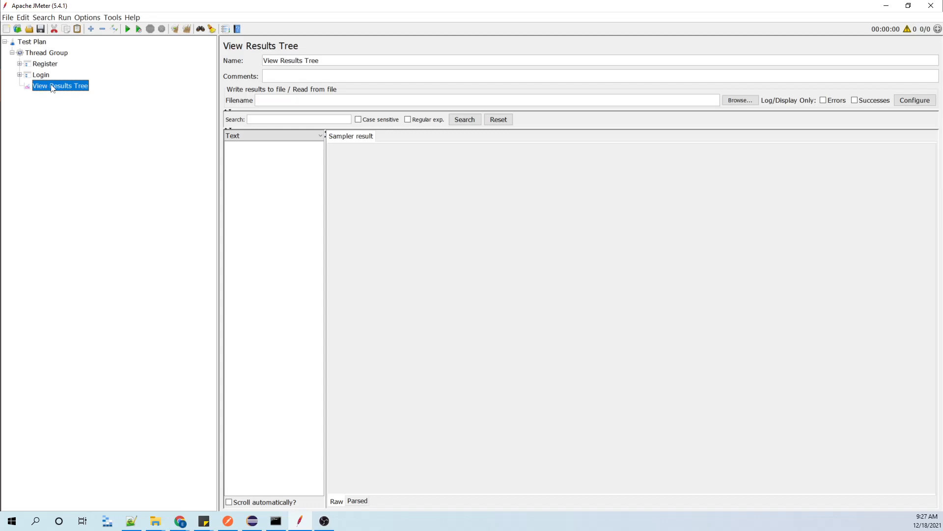
click(20, 75)
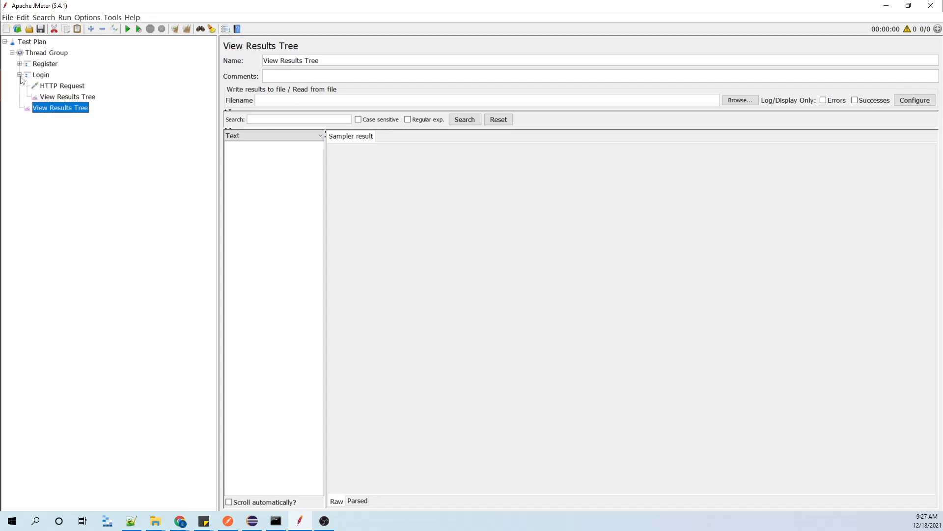
click(20, 65)
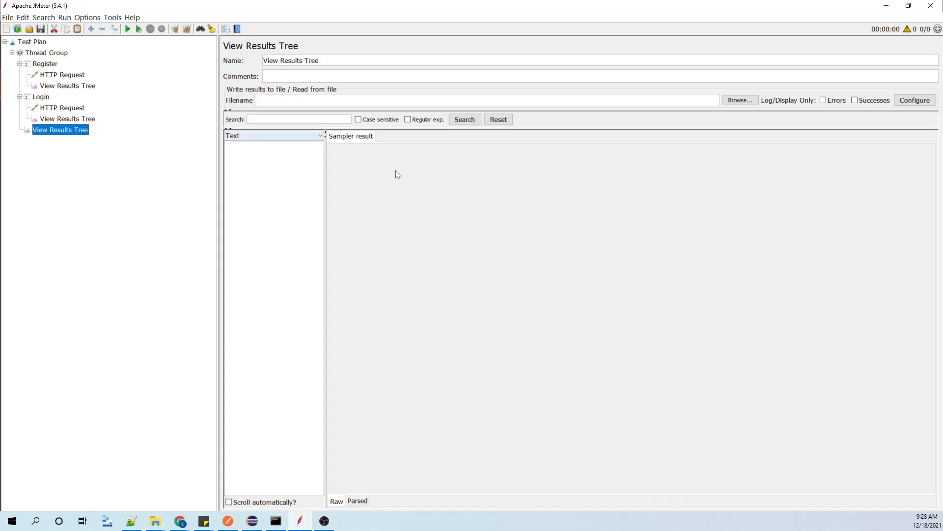
drag(326, 186, 406, 180)
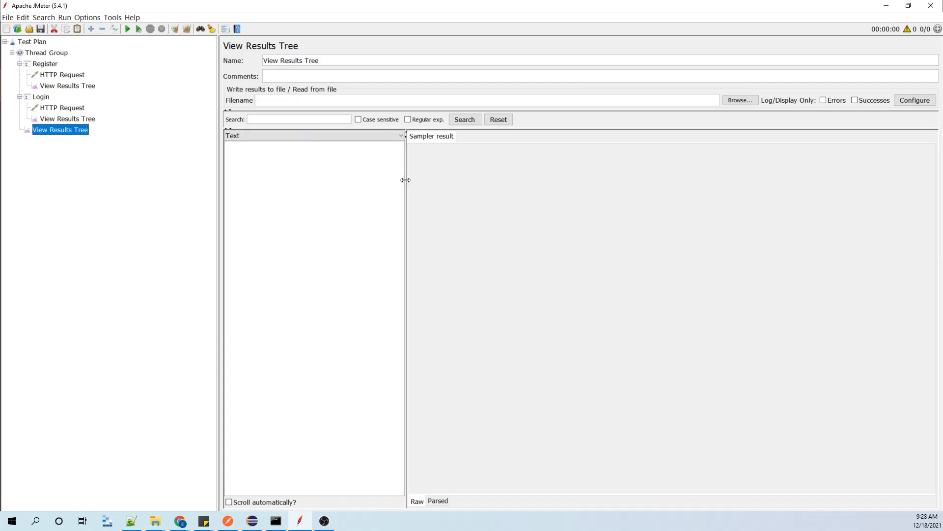
click(68, 79)
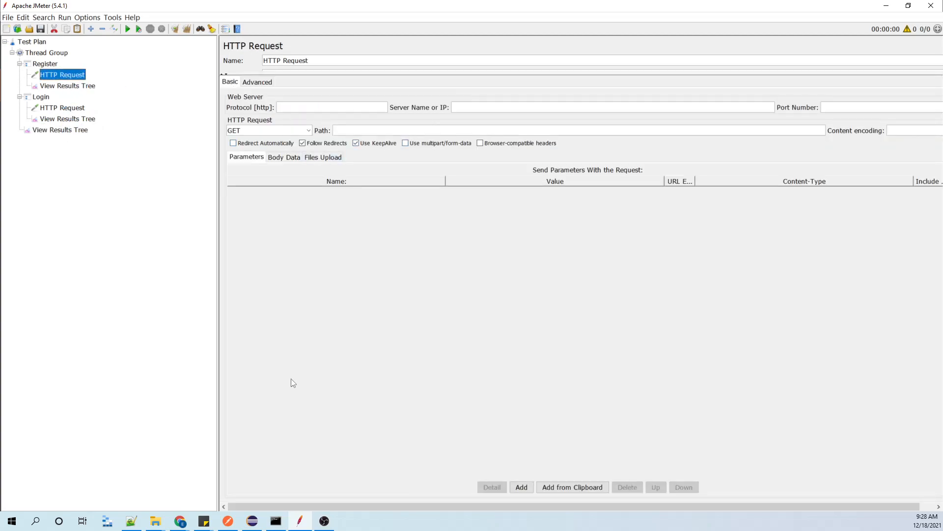
click(227, 520)
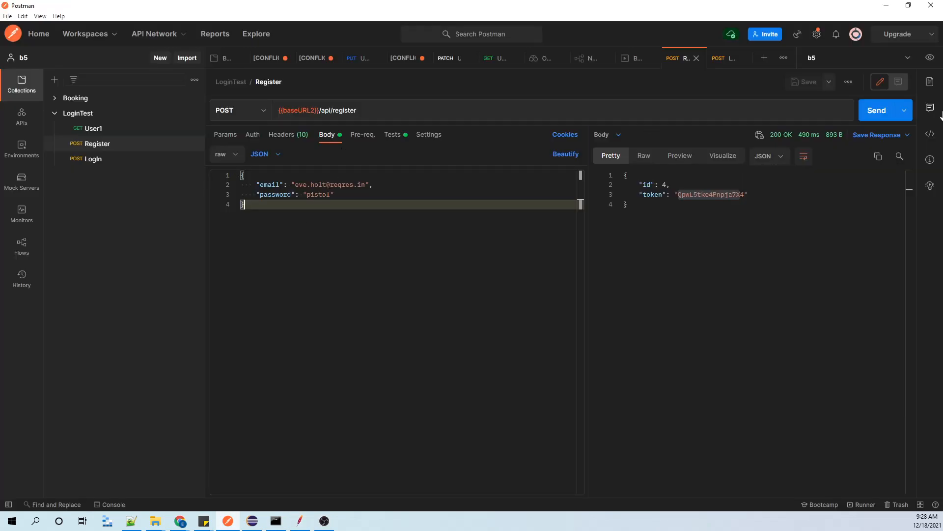
click(930, 58)
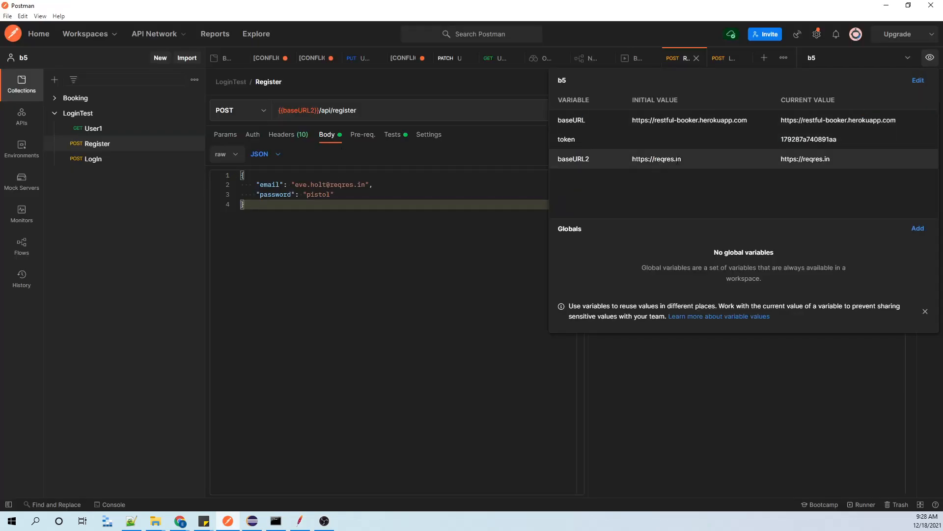
mouse_move(671, 159)
mouse_down()
mouse_move(629, 162)
mouse_move(663, 159)
mouse_move(655, 159)
mouse_up()
key(ctrl+c)
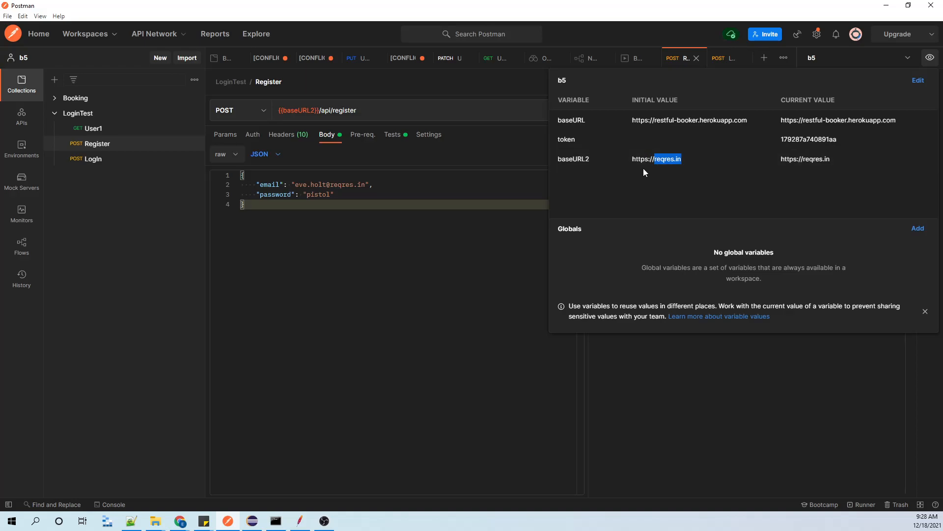
click(887, 5)
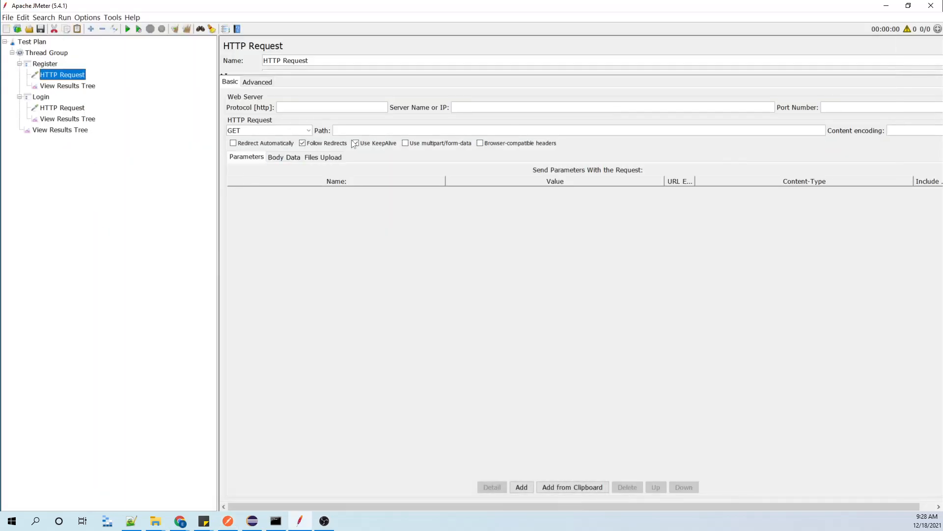
key(ctrl+v)
click(315, 108)
text(https)
Copy the path api/register from Postman's Register request into the path of the Register HTTP Request in JMeter.
click(228, 521)
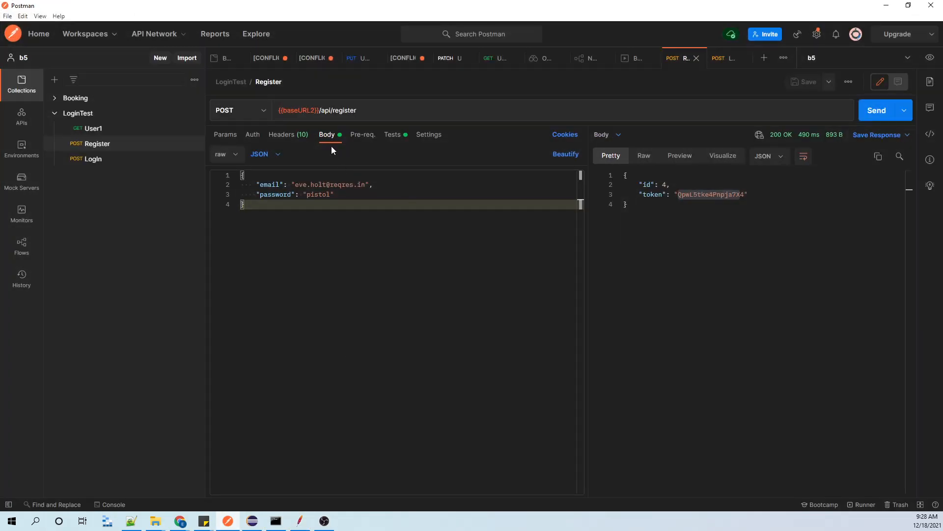
drag(320, 111, 356, 112)
key(ctrl+c)
click(342, 112)
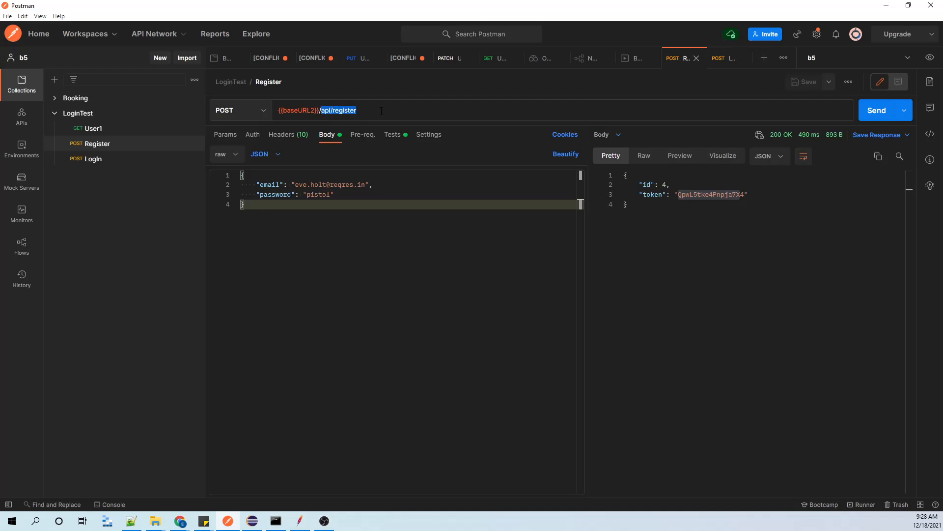
click(894, 6)
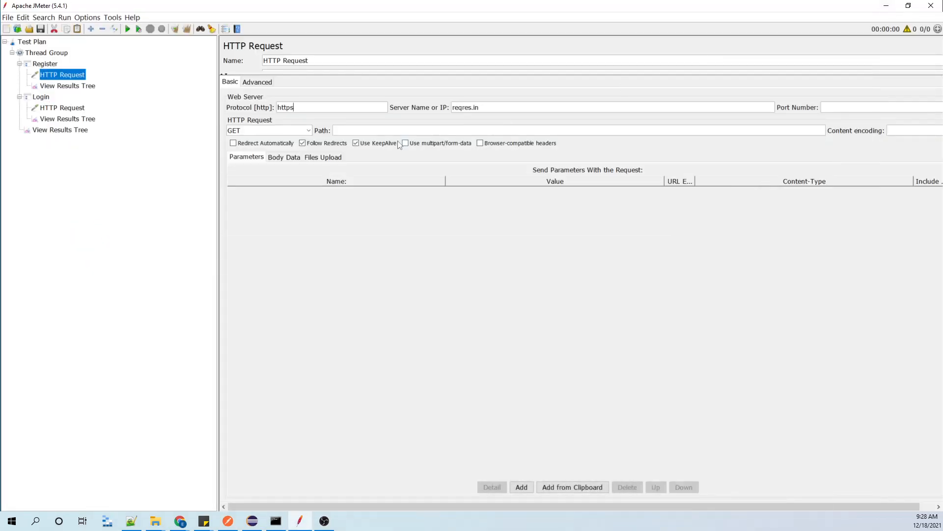
key(ctrl+v)
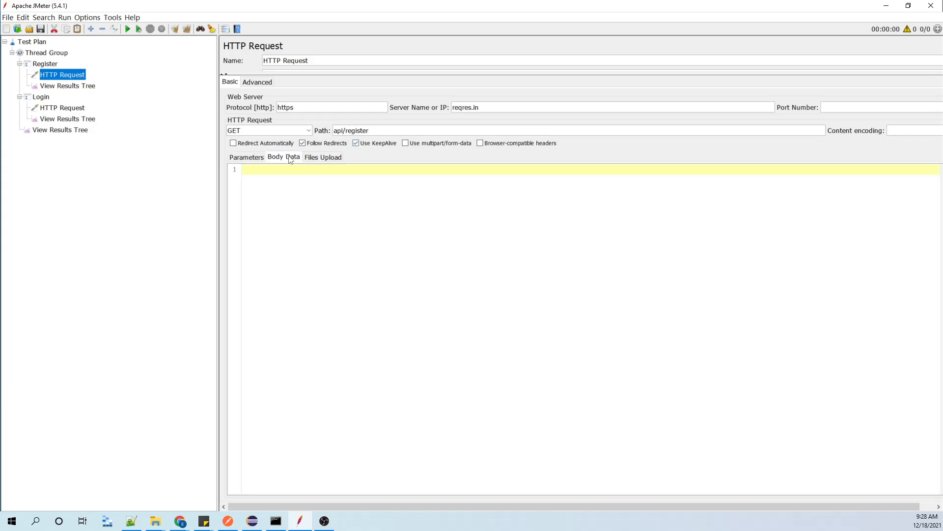
Copy the JSON body with the email and password fields from Postman's Register request into the Register HTTP Request's body data in JMeter.
click(289, 157)
click(228, 521)
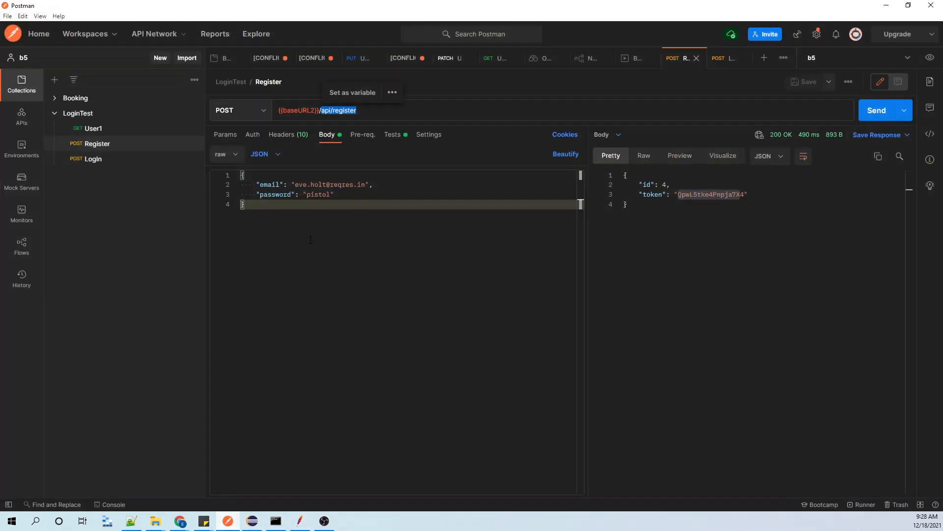
drag(251, 210, 253, 177)
key(ctrl+c)
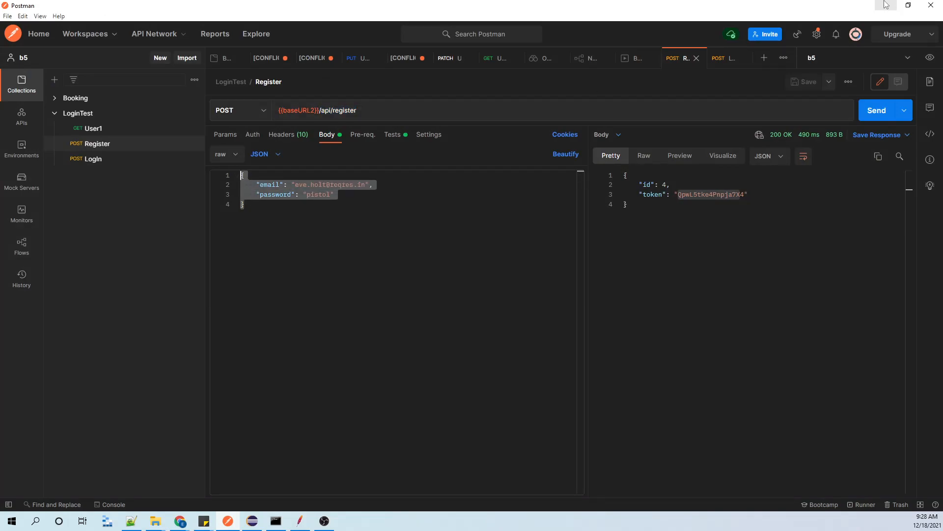
key(alt+Tab)
key(ctrl+v)
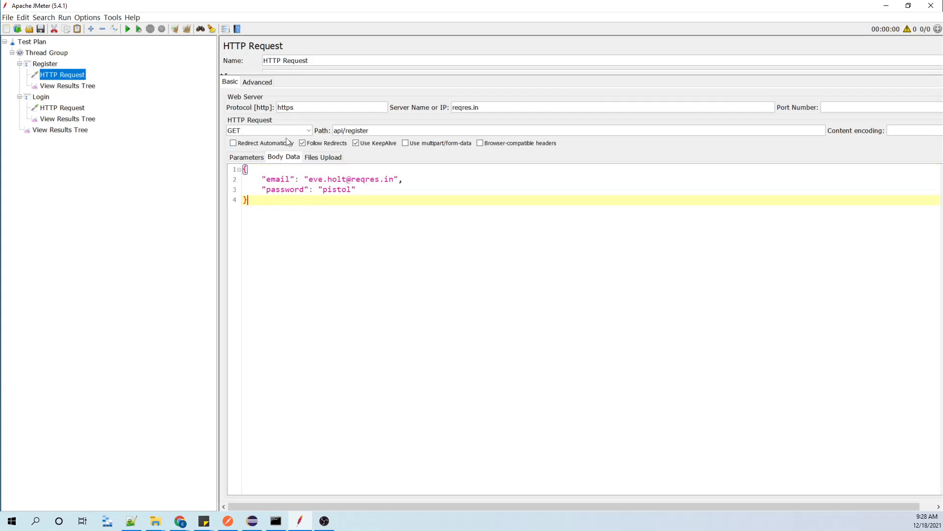
Switch to Postman, examine the headers and tests of the Register and User1 requests, and return to JMeter.
click(228, 520)
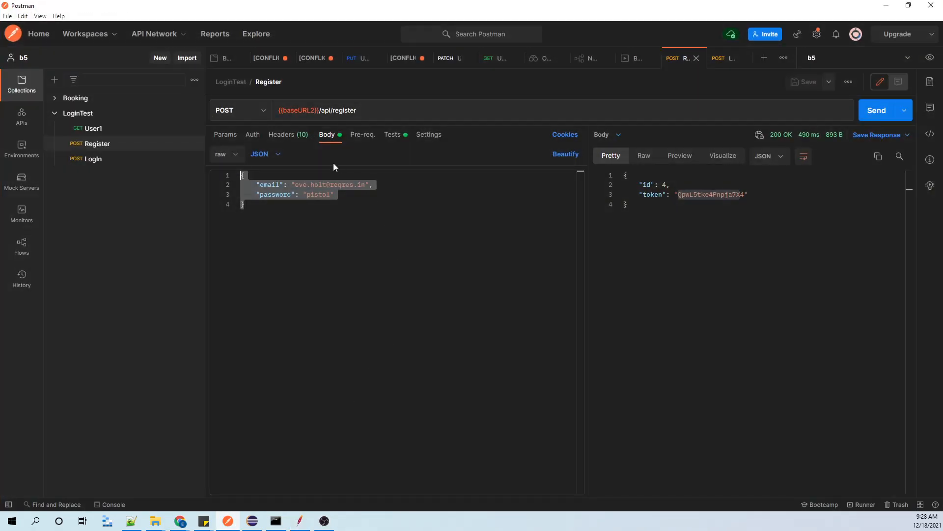
click(289, 134)
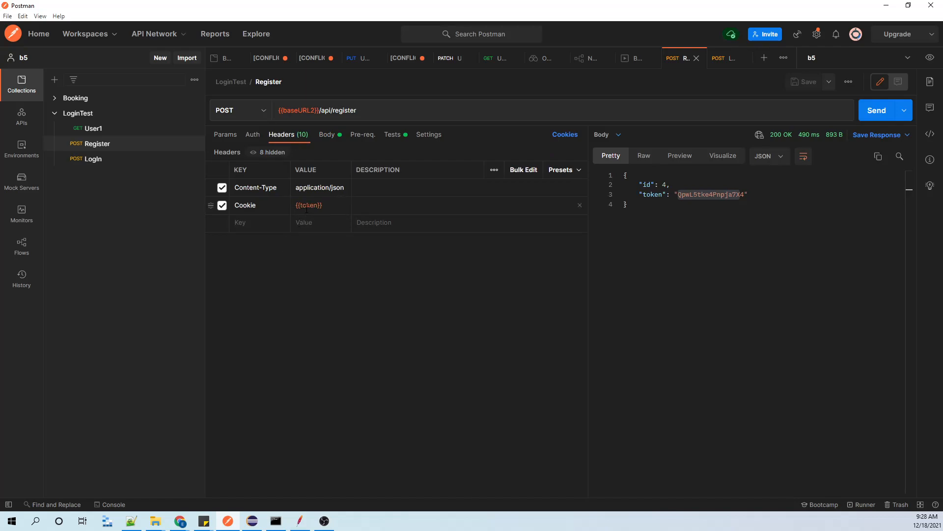
mouse_move(307, 206)
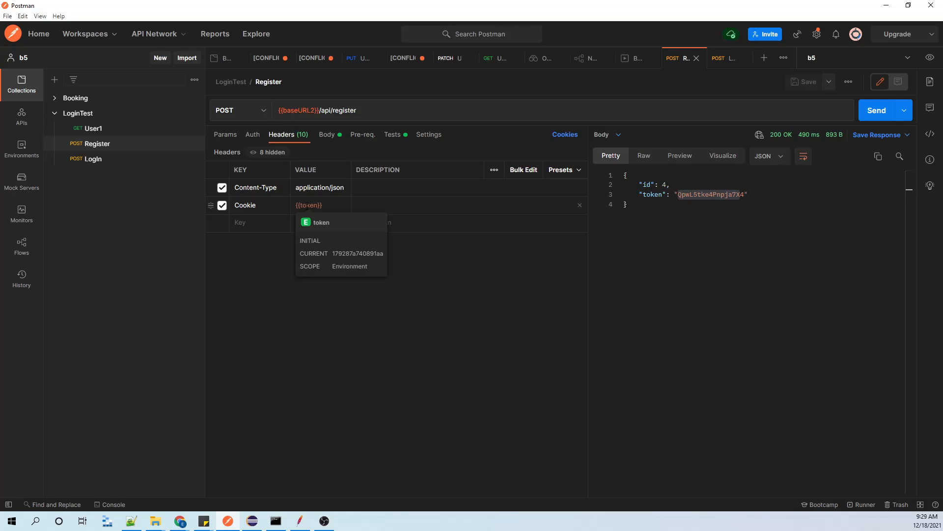
click(105, 131)
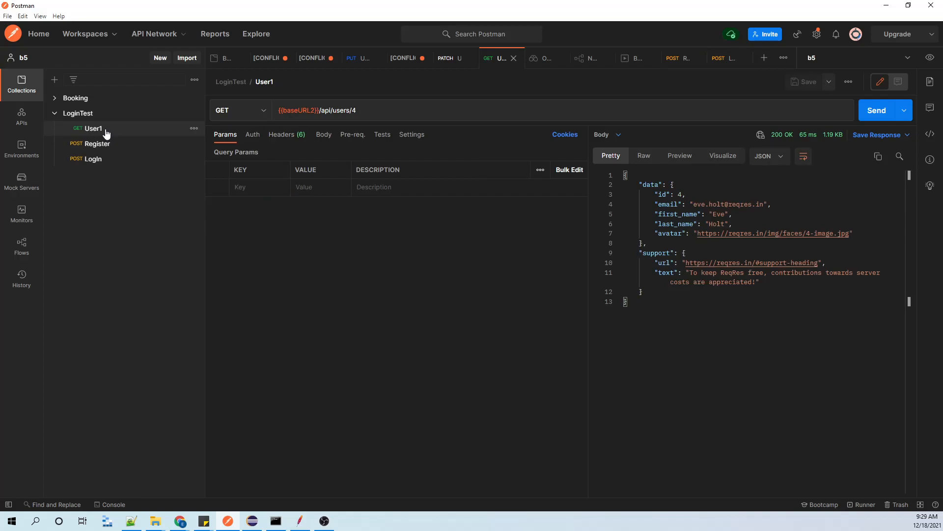
click(301, 133)
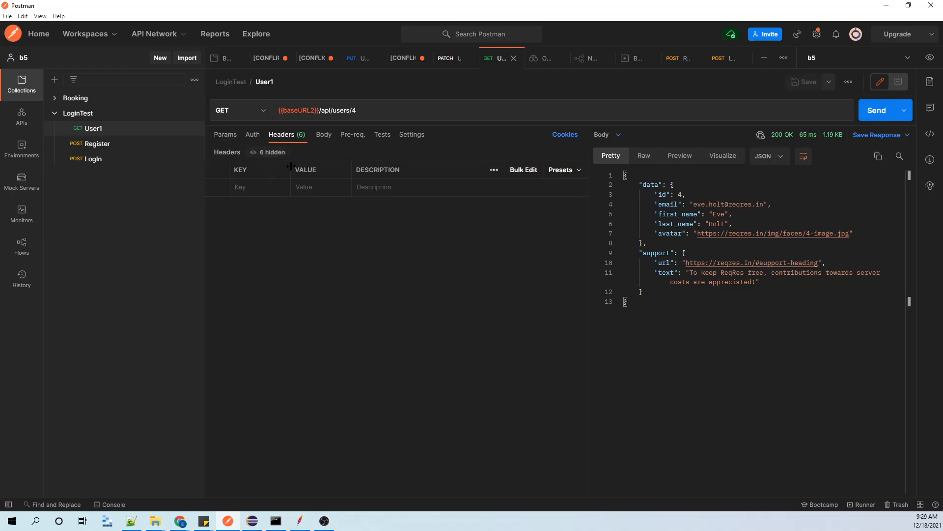
click(104, 144)
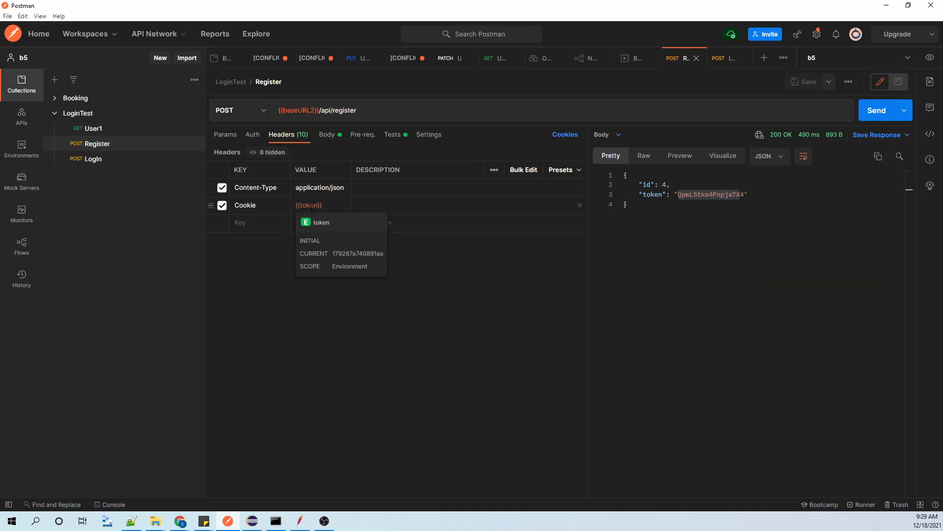
click(117, 130)
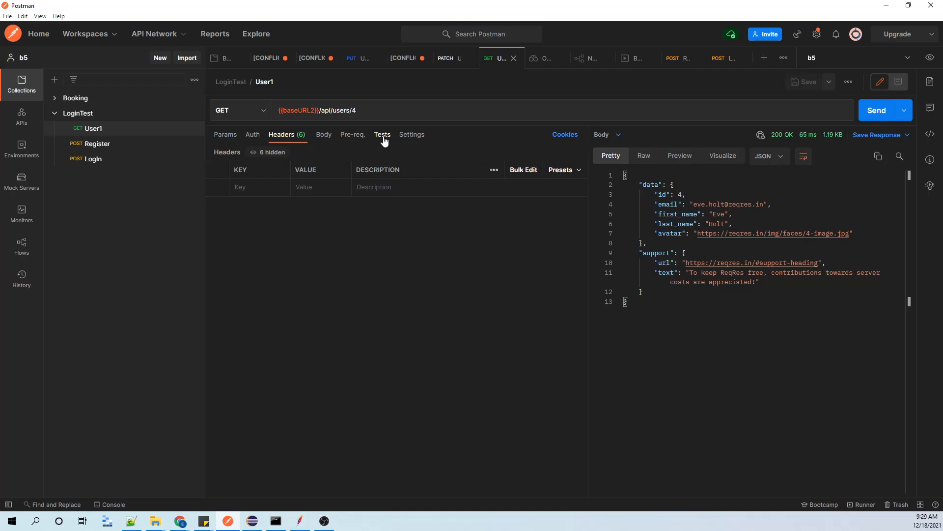
click(384, 136)
click(109, 144)
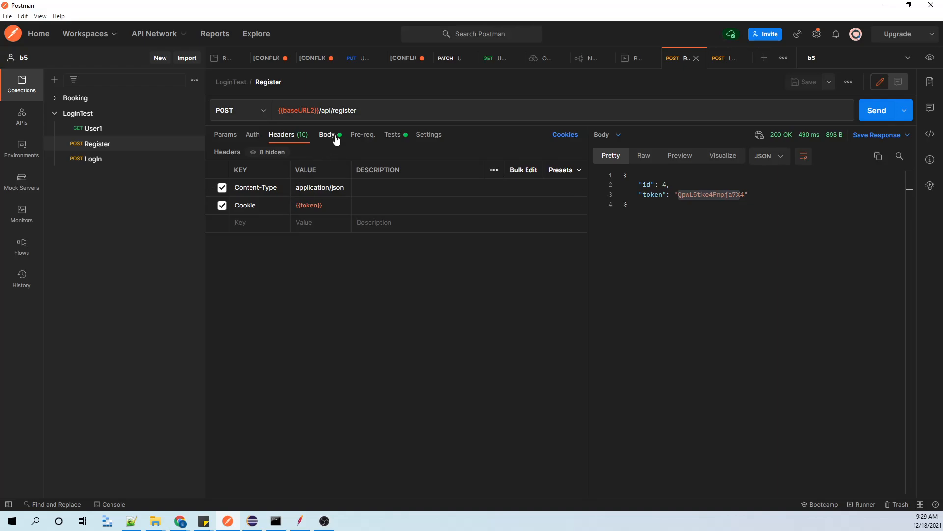
click(387, 136)
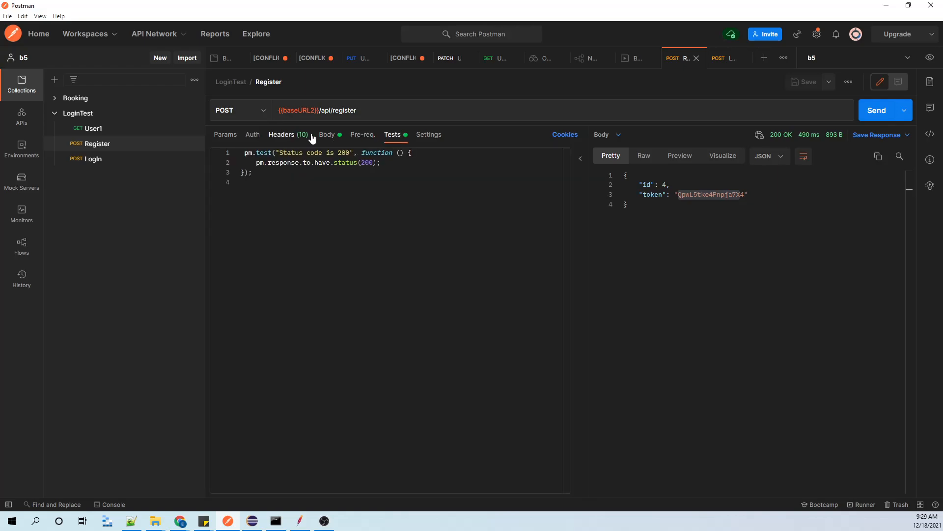
click(322, 136)
click(300, 520)
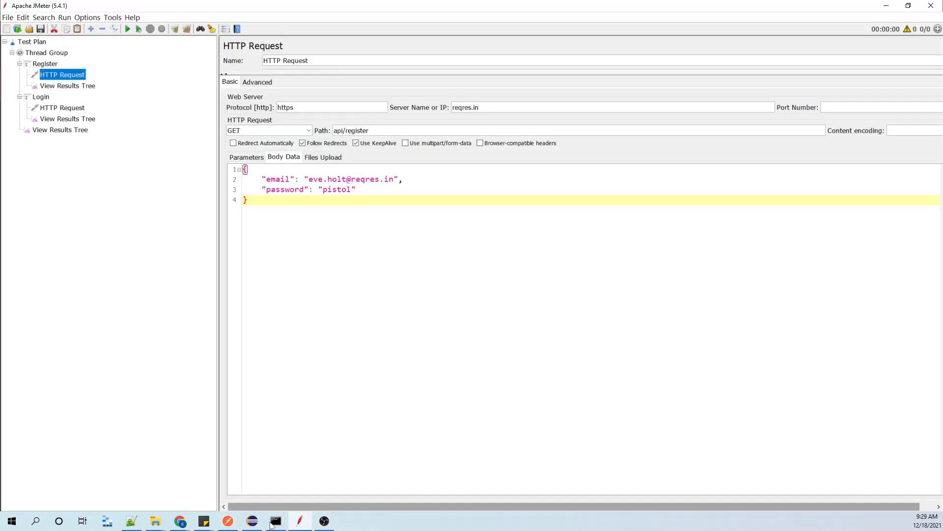
Check the request method of Postman's Register request and set the Register HTTP Request's method to POST in JMeter.
key(alt+Tab)
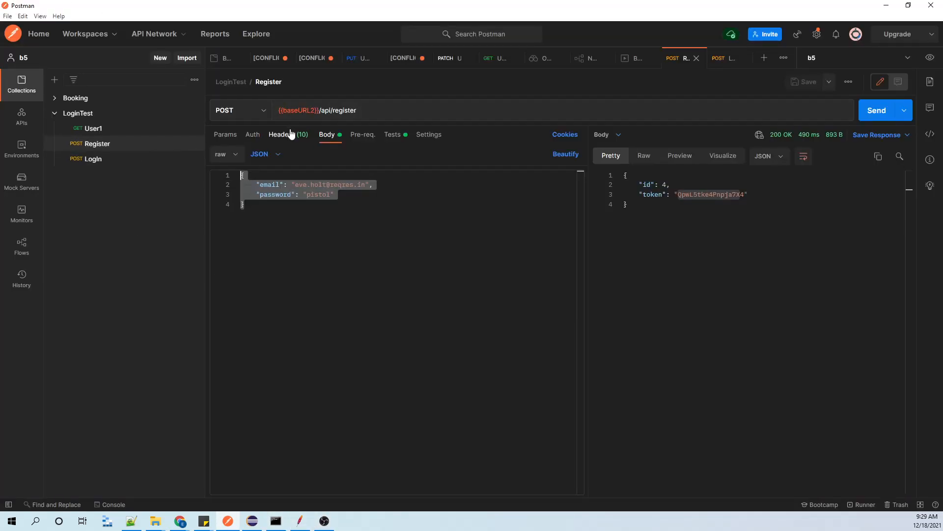
click(300, 521)
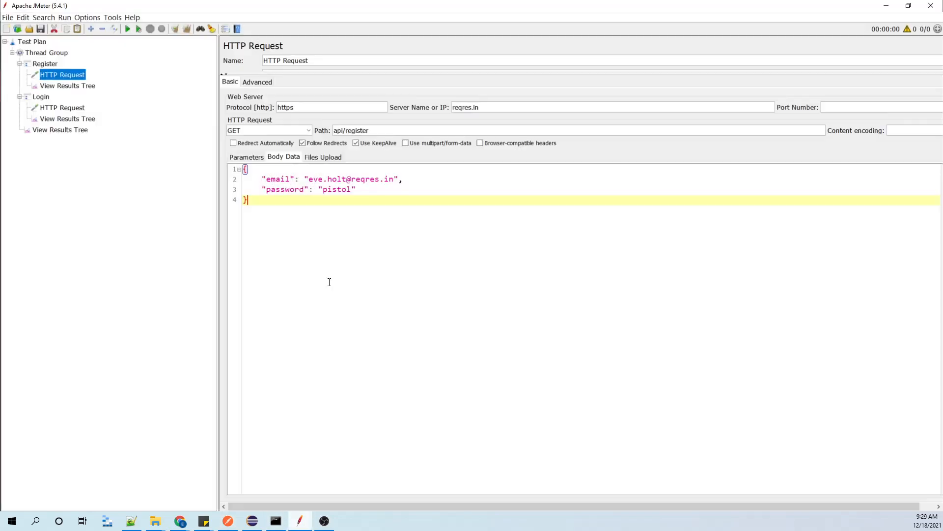
click(305, 131)
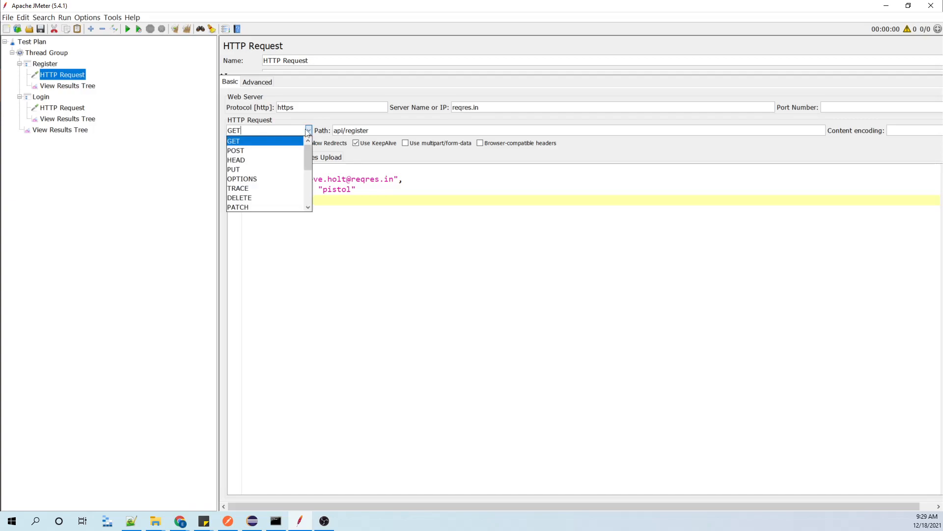
click(245, 155)
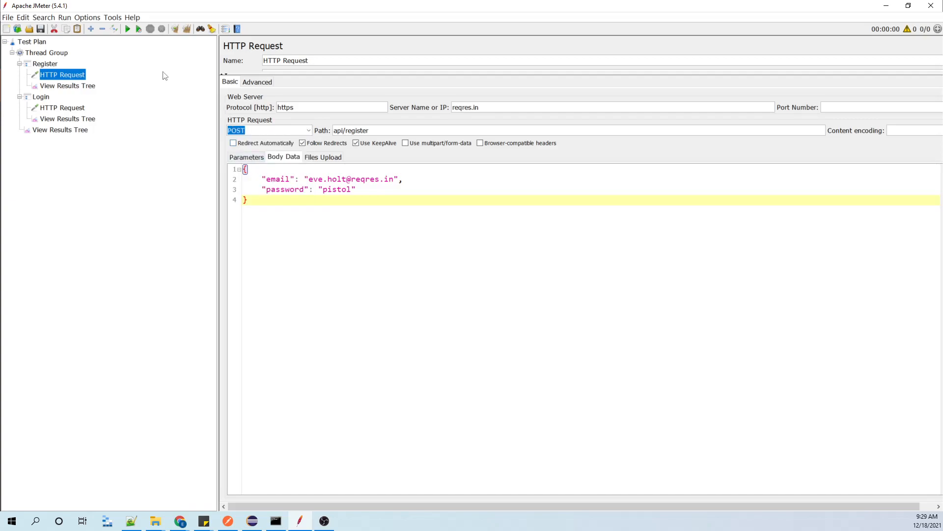
Browse the save location to Desktop > Automation Class > 7. class -PerformanceTest > Batch7, then cancel saving under the name HTTP Request.jmx.
click(41, 29)
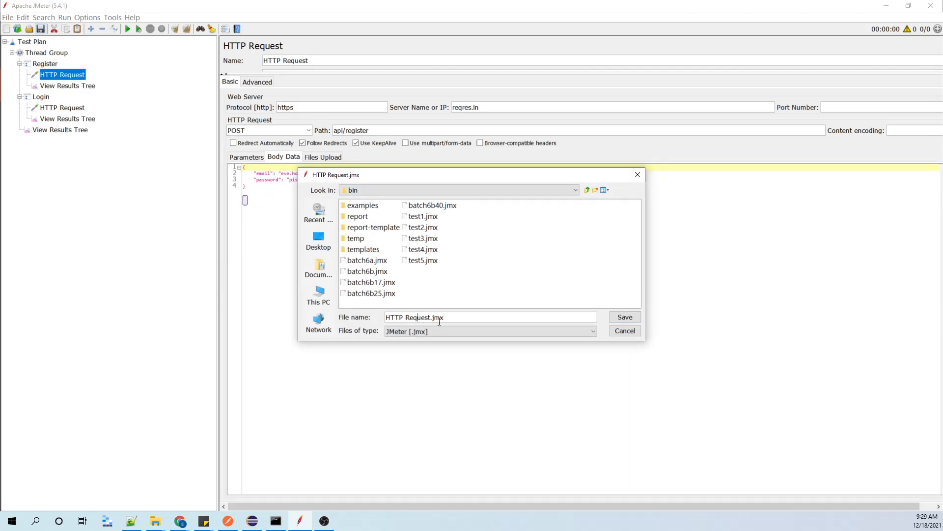
drag(462, 317, 355, 320)
click(317, 240)
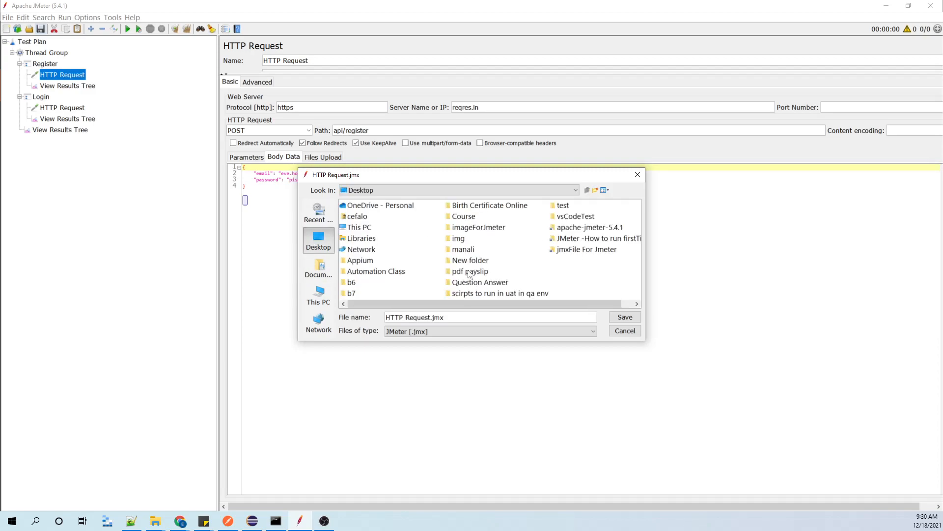
click(367, 274)
double_click(366, 277)
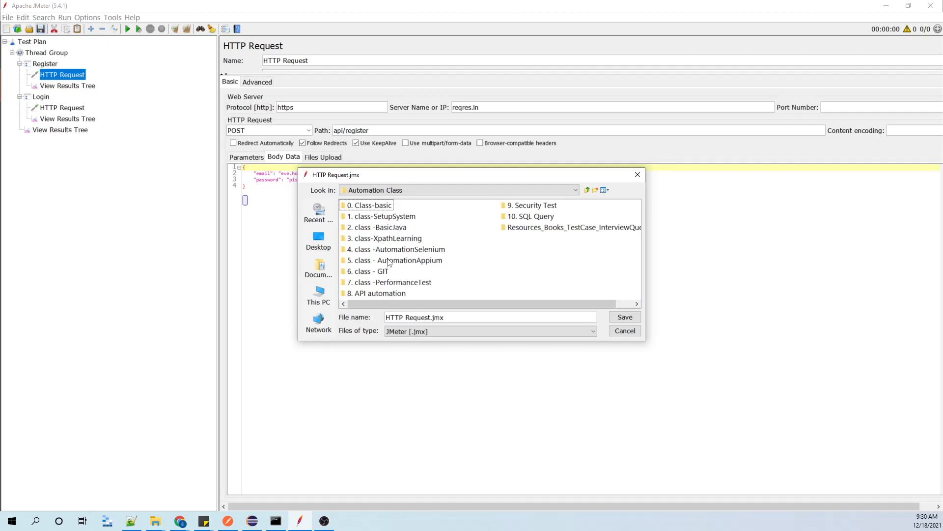
double_click(391, 283)
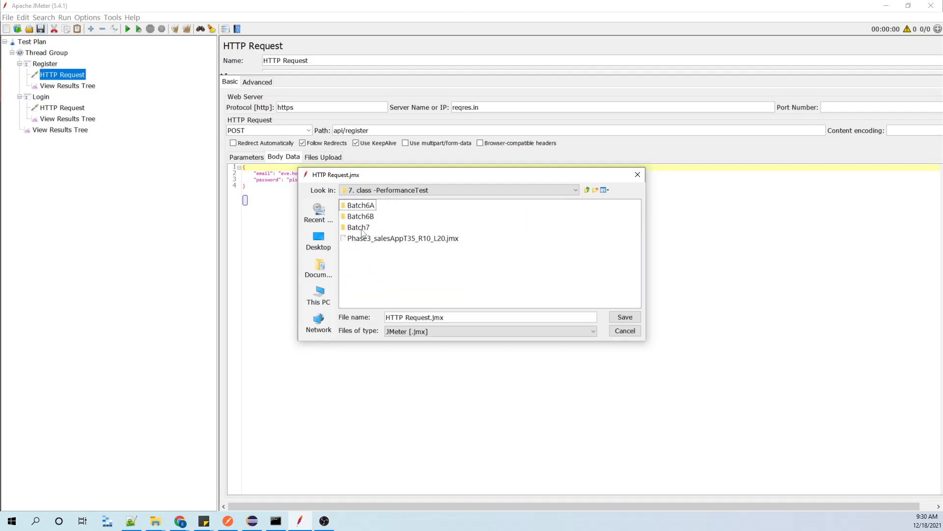
double_click(362, 231)
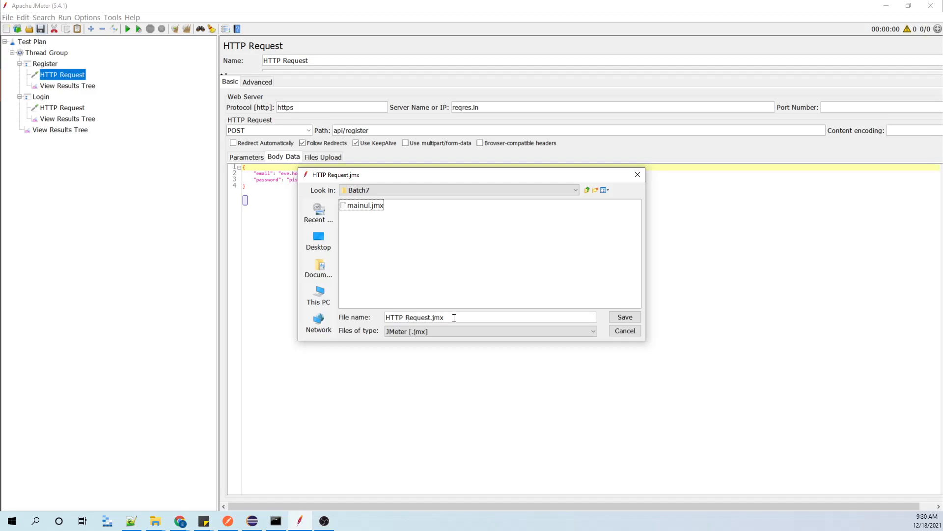
click(407, 318)
click(629, 332)
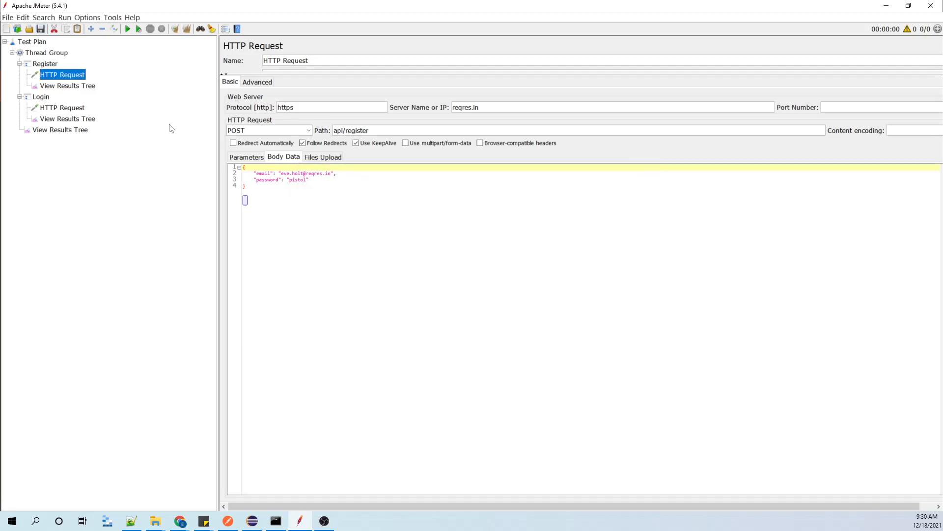
Save the whole test plan under the file name login in the Batch7 folder.
click(30, 44)
click(8, 17)
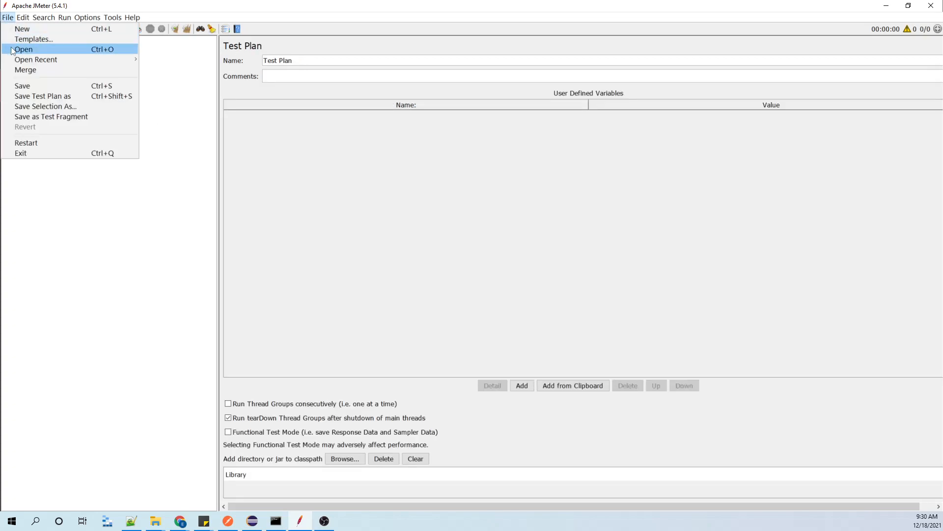
click(15, 99)
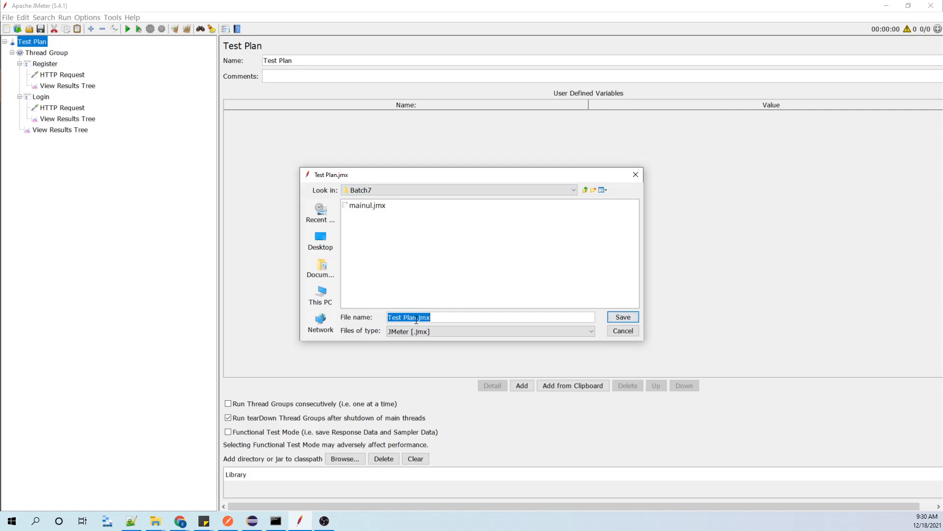
text(login)
click(627, 317)
Run the test plan with Register's View Results Tree displayed and widen its list of results.
click(50, 87)
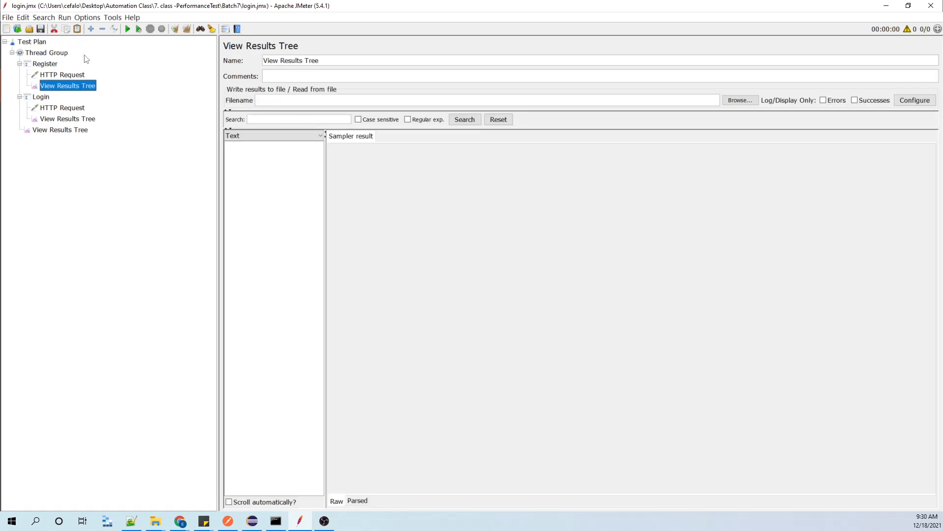
click(128, 29)
drag(325, 166, 367, 162)
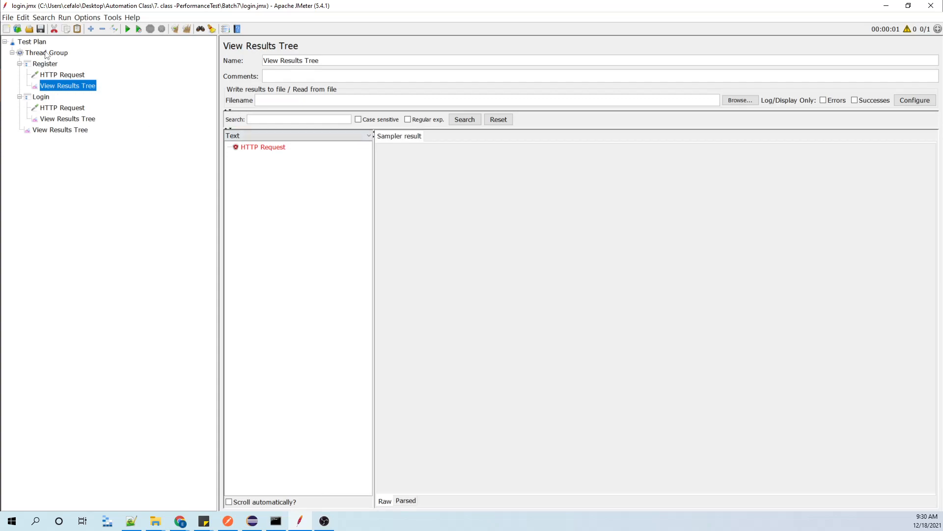
Examine the sampler result and response body of the HTTP Request in Register's View Results Tree.
click(47, 53)
click(58, 84)
click(272, 147)
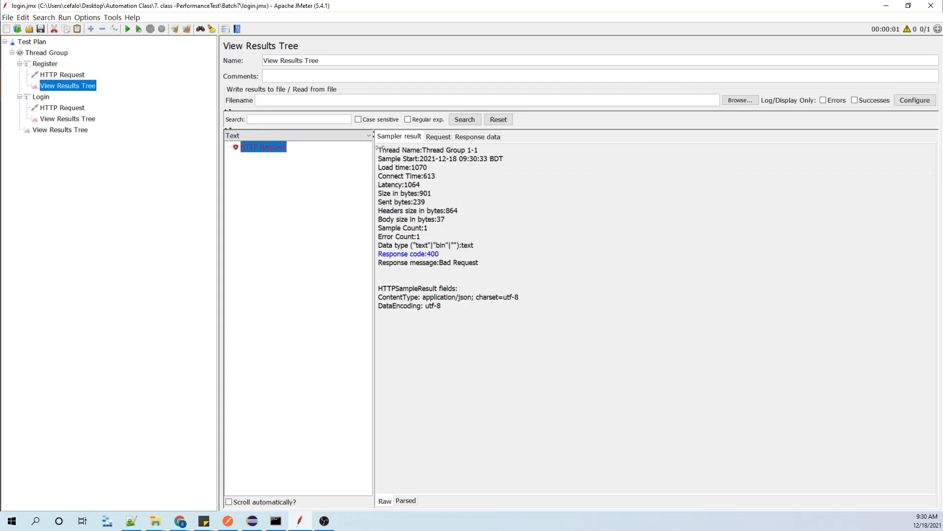
click(494, 137)
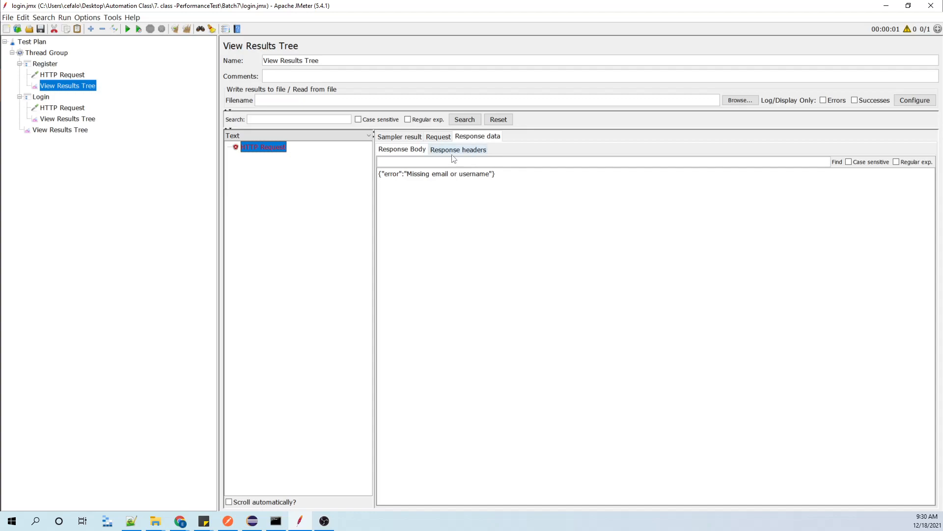
Compare the Register HTTP Request's body data with Postman's Register request and check the request's advanced settings in JMeter.
click(61, 77)
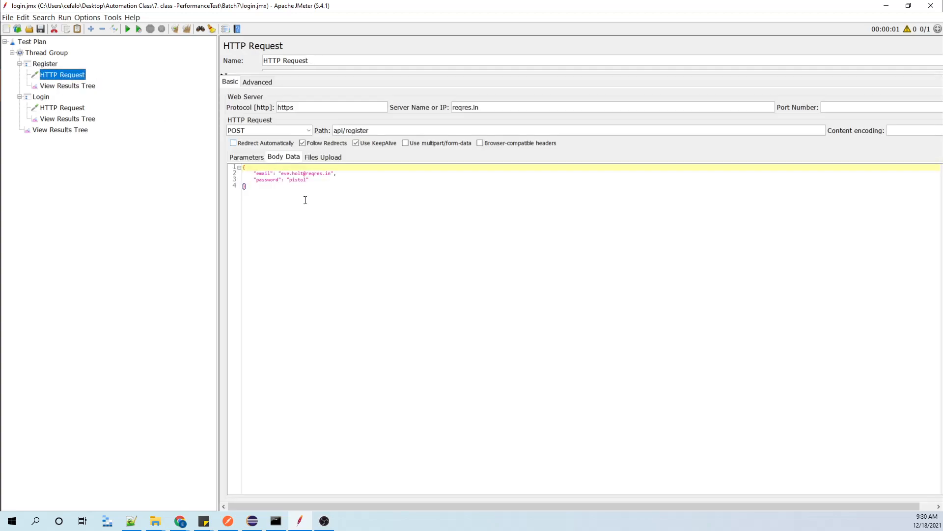
click(254, 189)
click(231, 523)
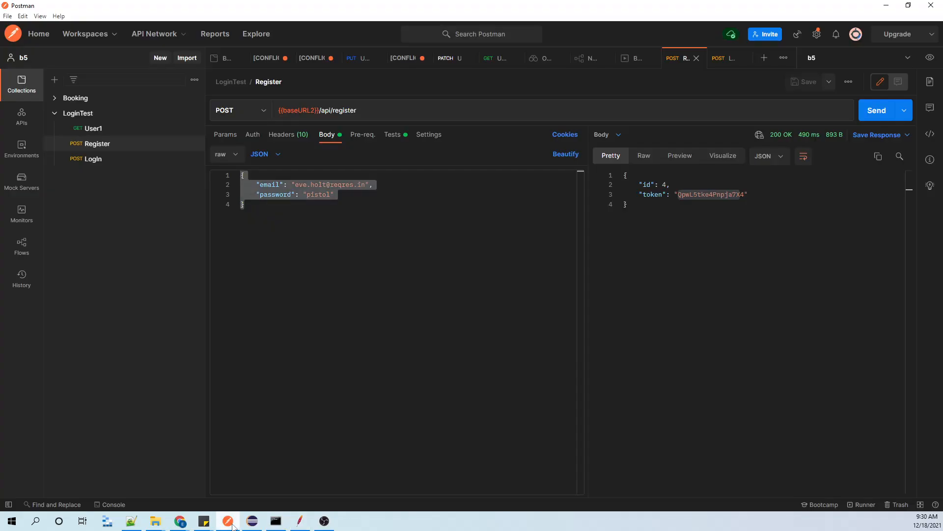
click(233, 525)
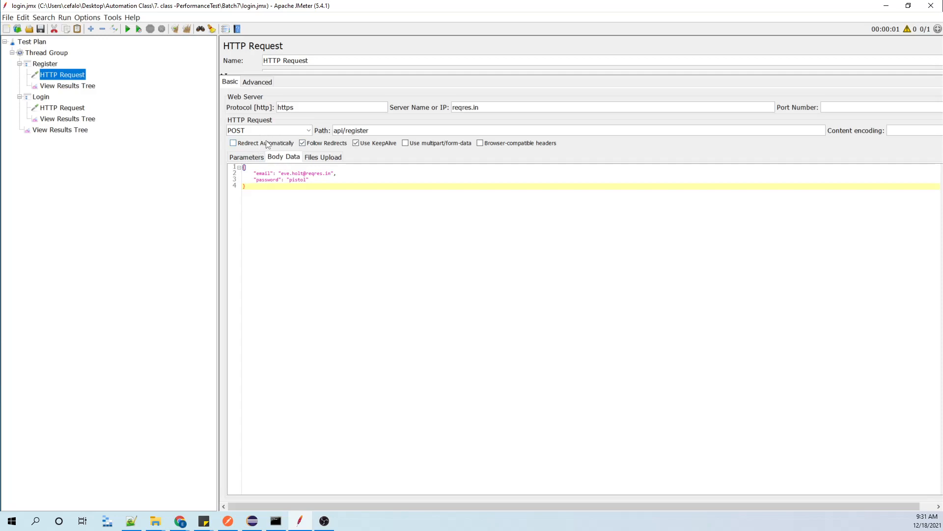
click(263, 82)
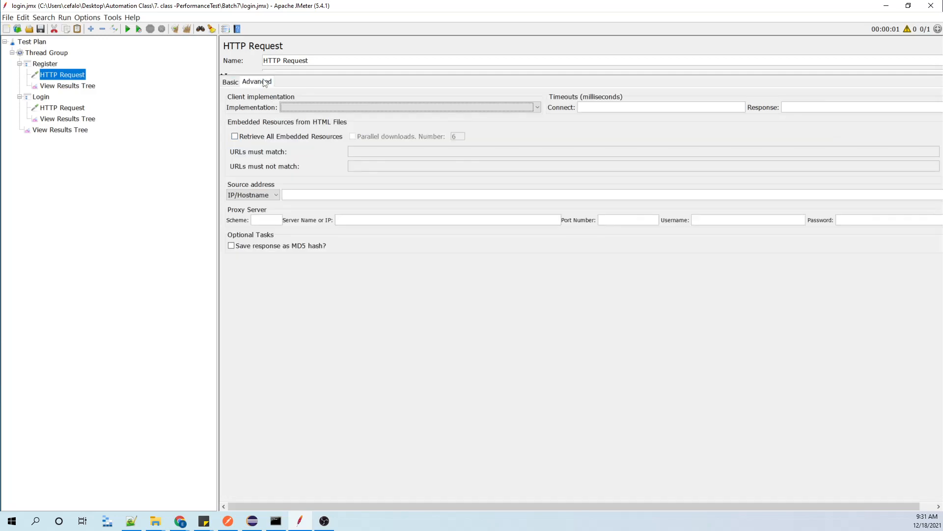
click(232, 82)
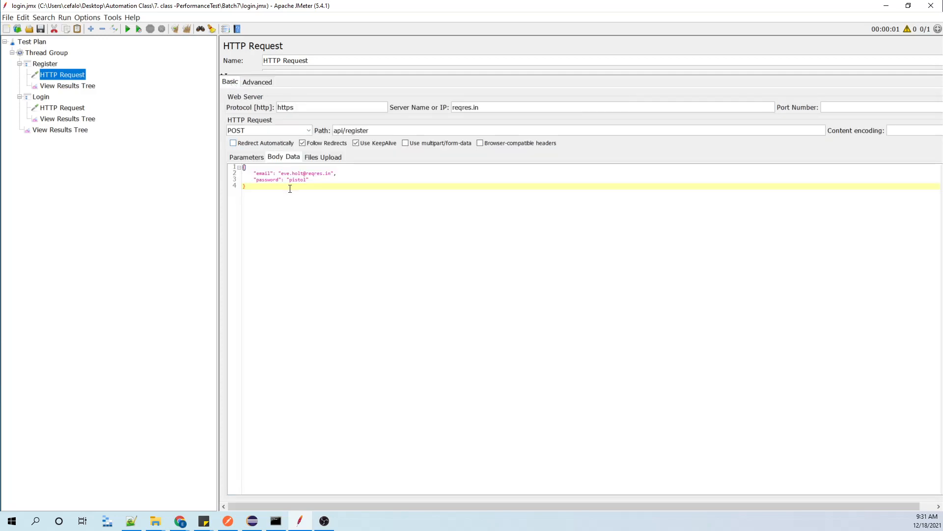
Copy the Content-Type value application/json from the headers of Postman's Register request and return to JMeter.
click(227, 520)
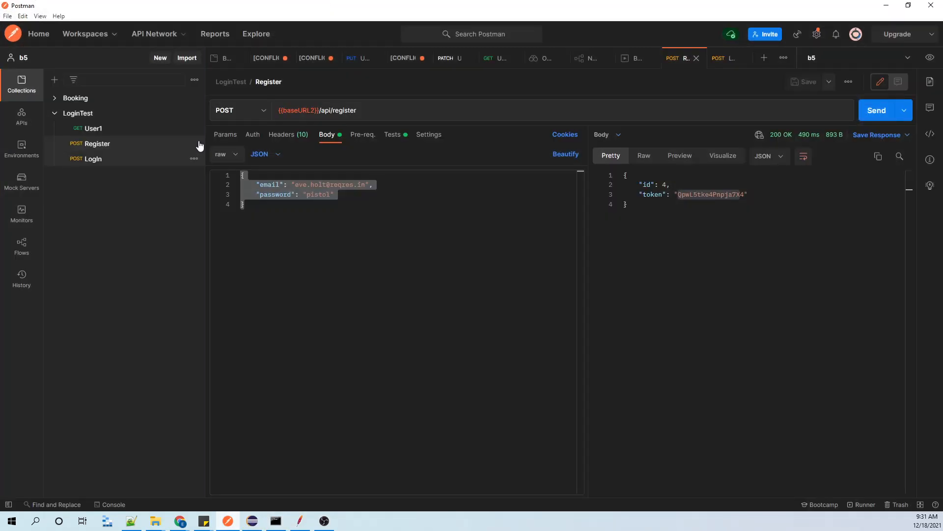
click(281, 139)
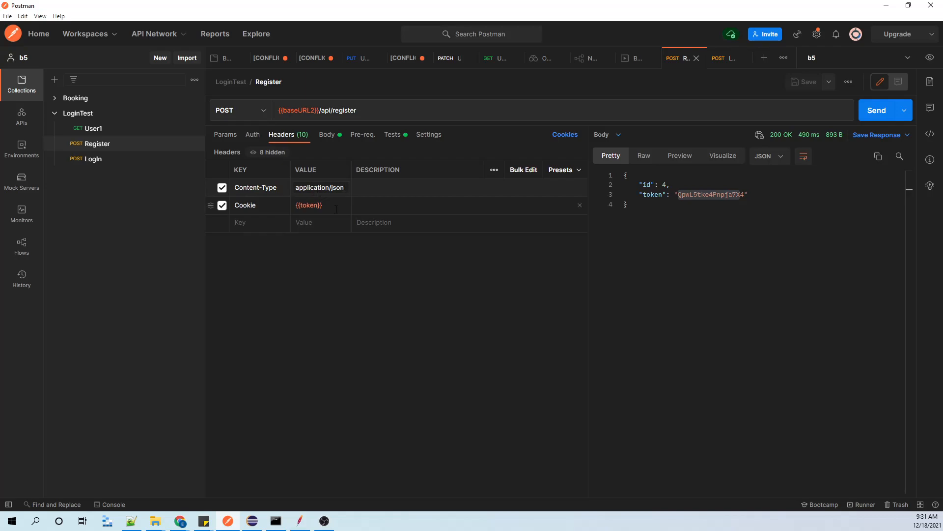
key(ctrl+a)
key(ctrl+c)
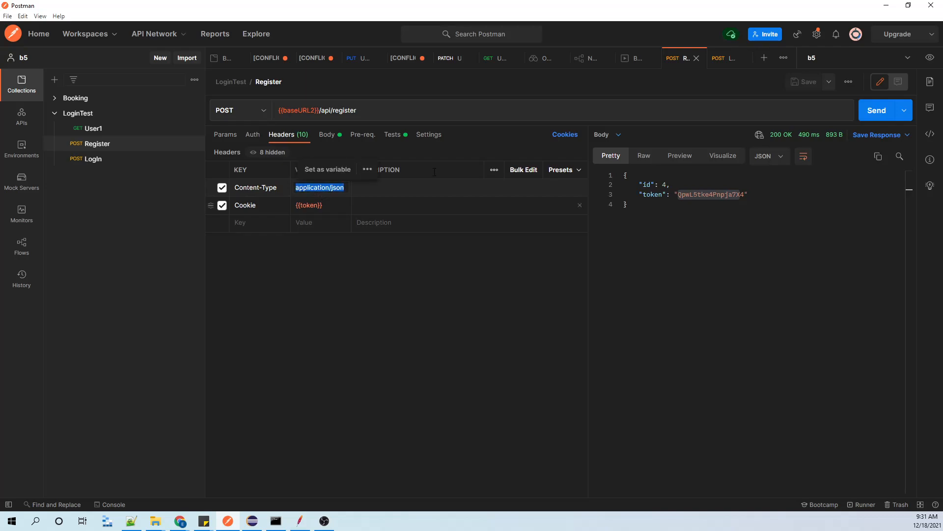
click(897, 6)
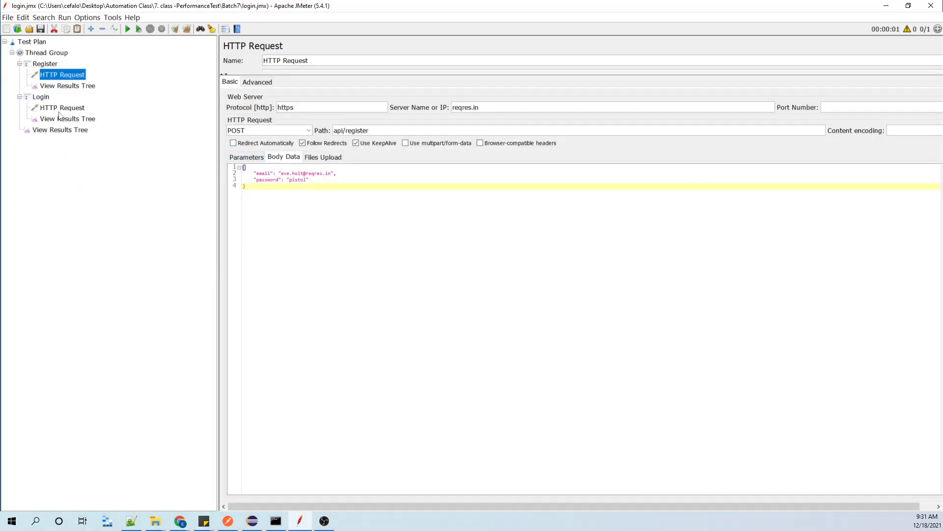
Add an HTTP Header Manager to the Register controller and move it above the HTTP Request.
right_click(43, 98)
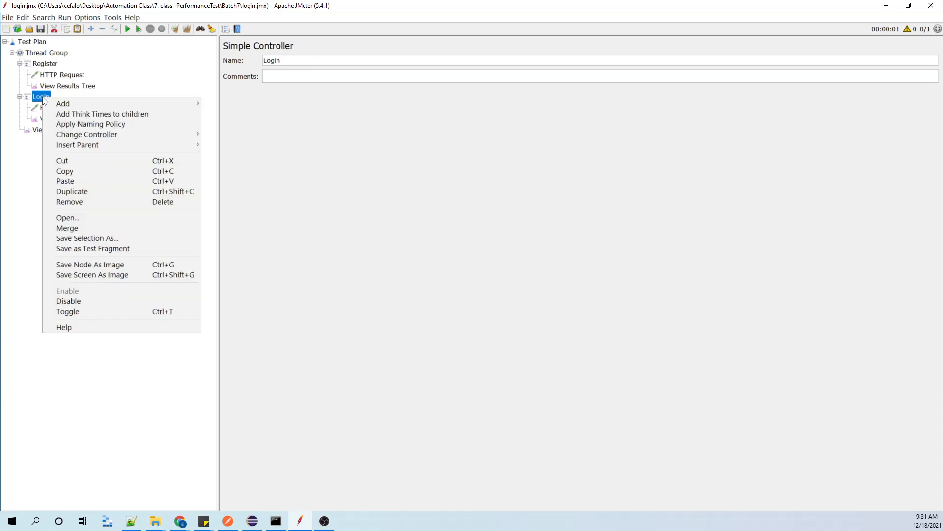
mouse_move(54, 104)
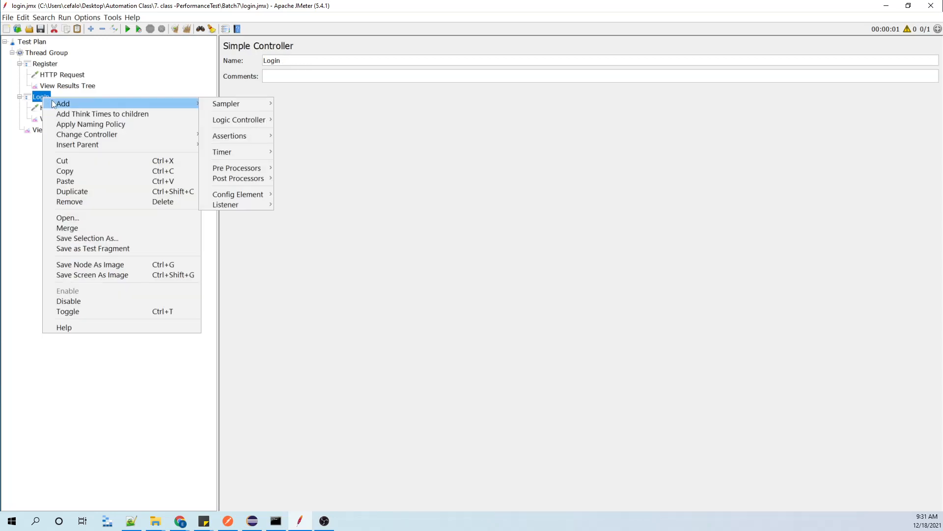
right_click(49, 64)
mouse_move(75, 73)
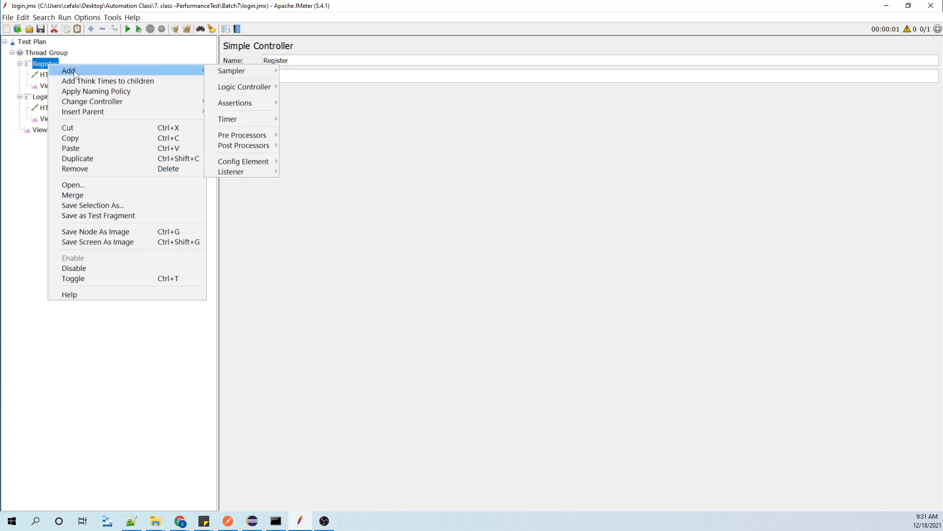
mouse_move(236, 162)
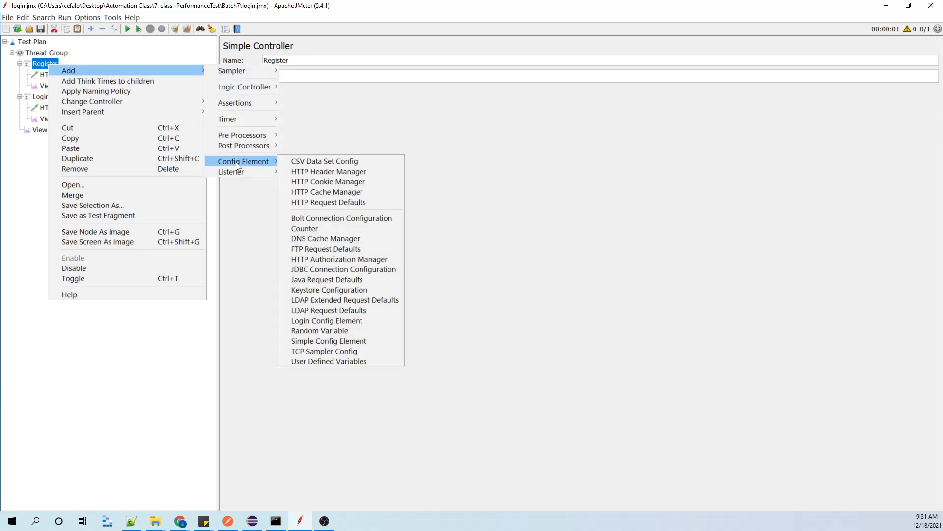
click(309, 171)
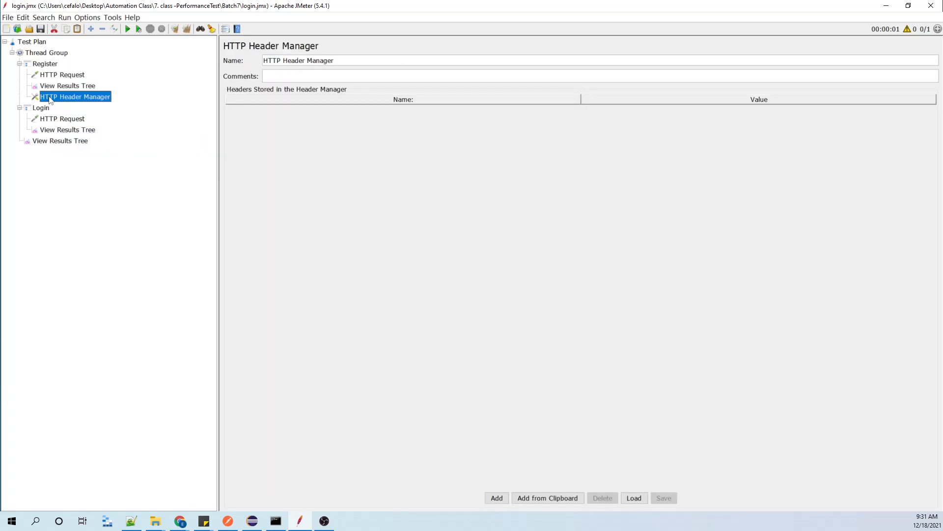
drag(49, 75, 49, 74)
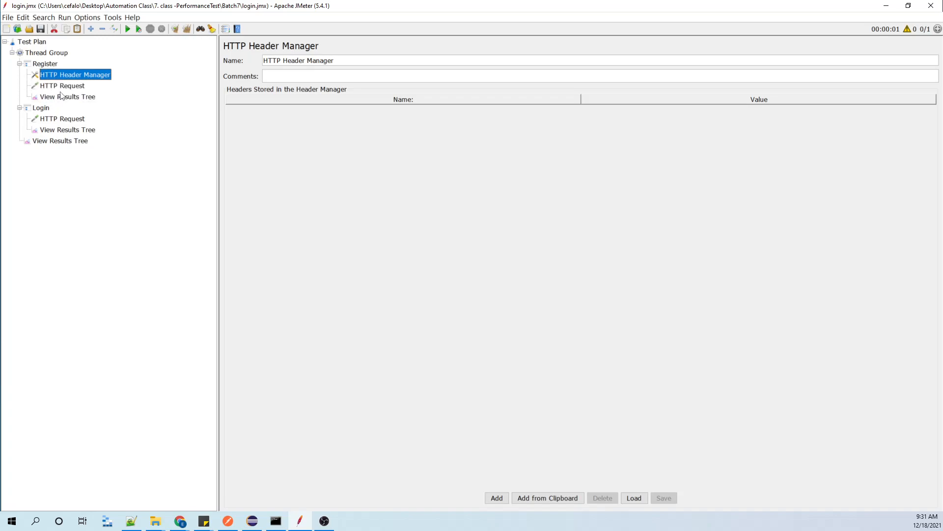
Add a header row in Register's HTTP Header Manager and paste application/json as its value.
click(495, 498)
double_click(319, 107)
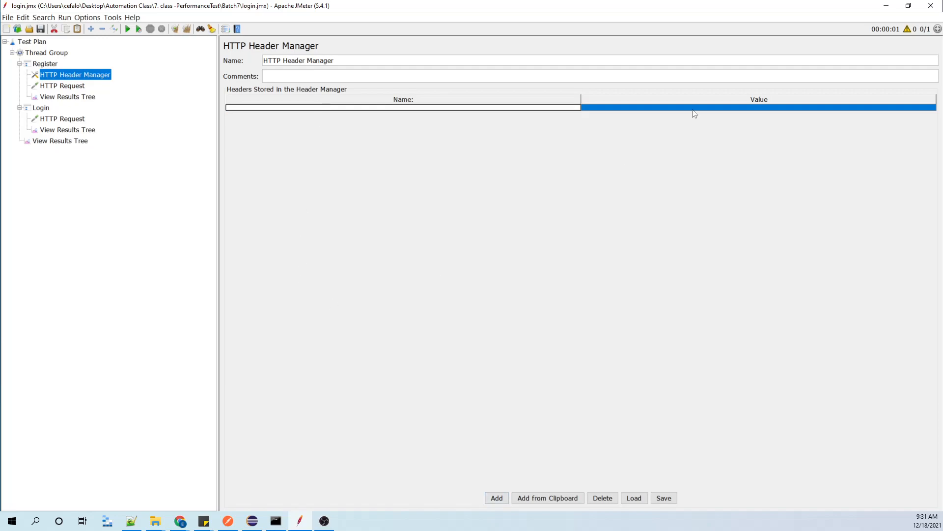
double_click(640, 109)
key(ctrl+v)
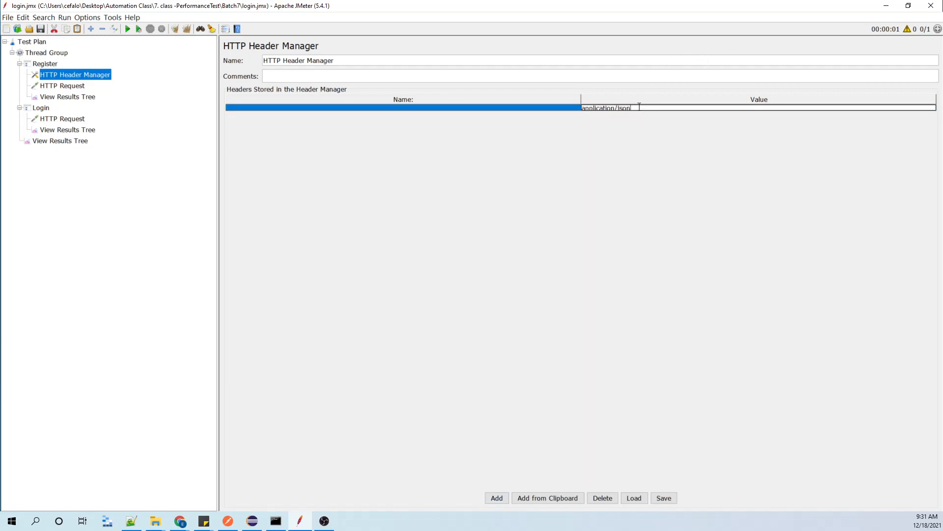
Copy the Content-Type header name from Postman's Register request and paste it as the header's name in Register's HTTP Header Manager.
click(453, 108)
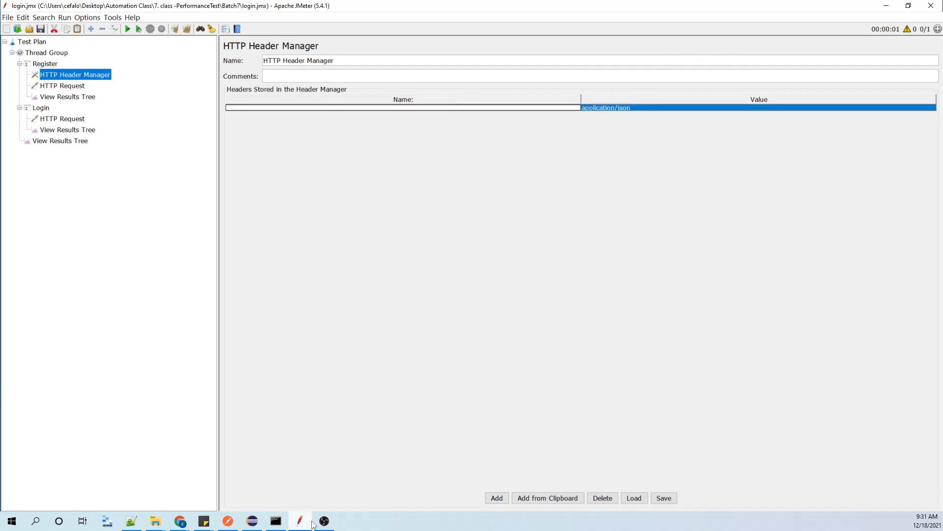
click(227, 522)
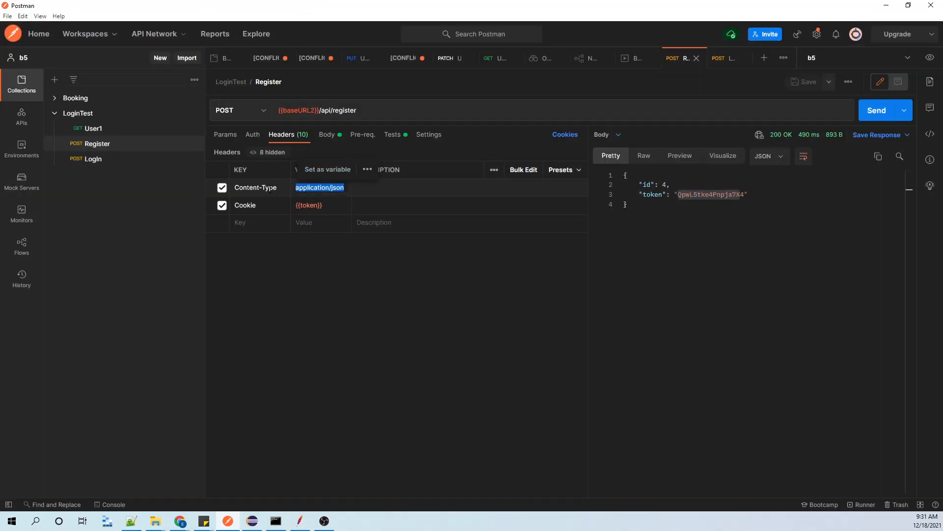
triple_click(267, 189)
key(ctrl+c)
click(886, 6)
key(ctrl+v)
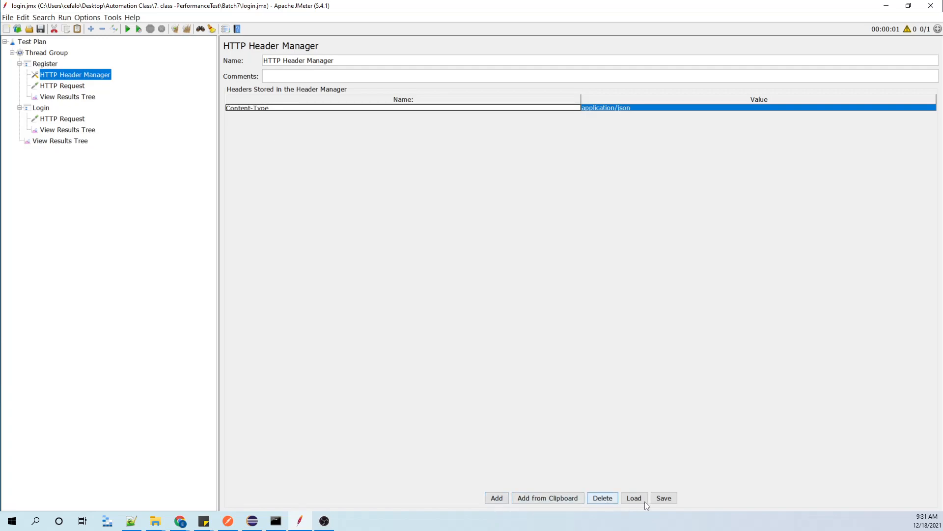
click(663, 498)
click(635, 329)
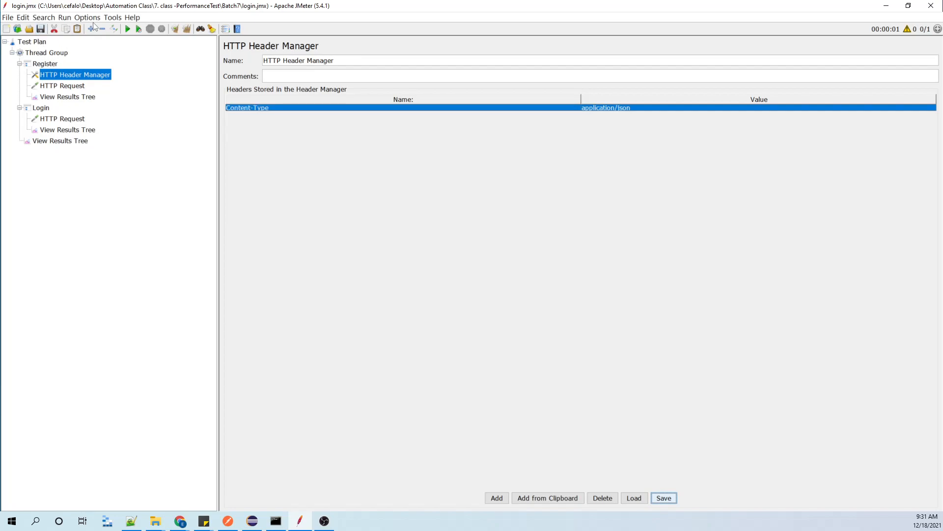
Examine the token in the HTTP Request's response body in Register's View Results Tree.
click(59, 98)
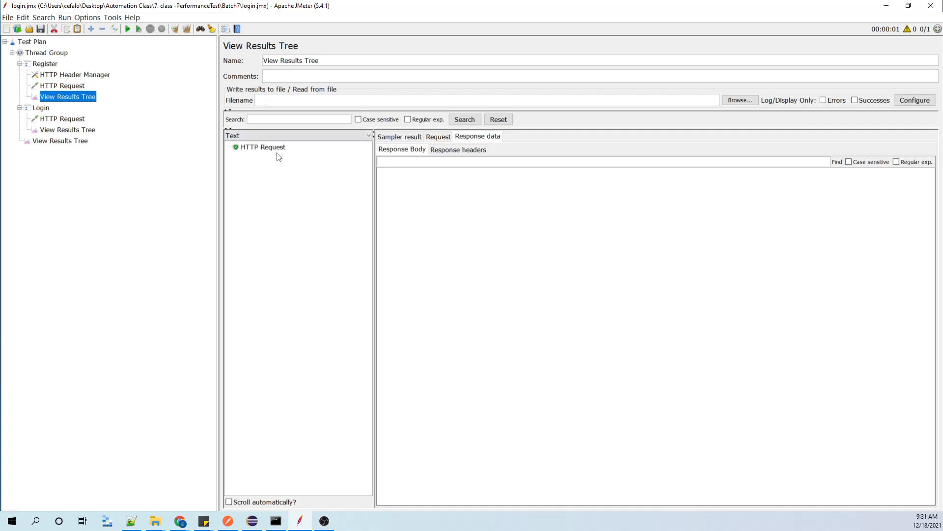
click(278, 148)
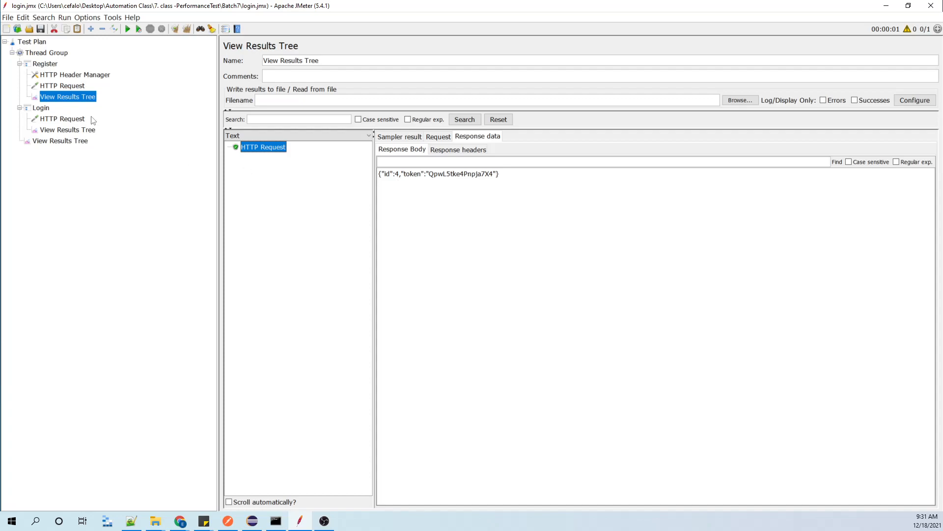
drag(430, 175, 493, 176)
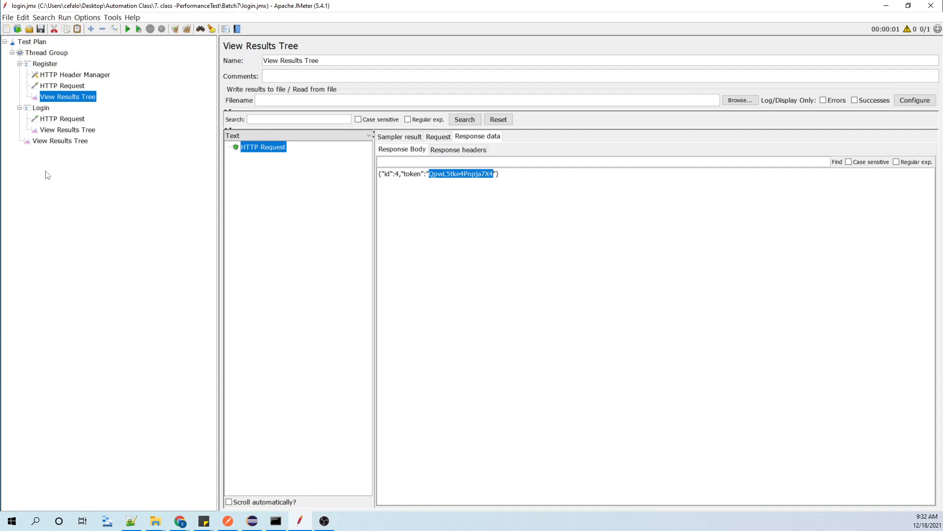
Add a JSON Extractor post processor to the Register controller and name its created variable token.
right_click(53, 67)
mouse_move(71, 69)
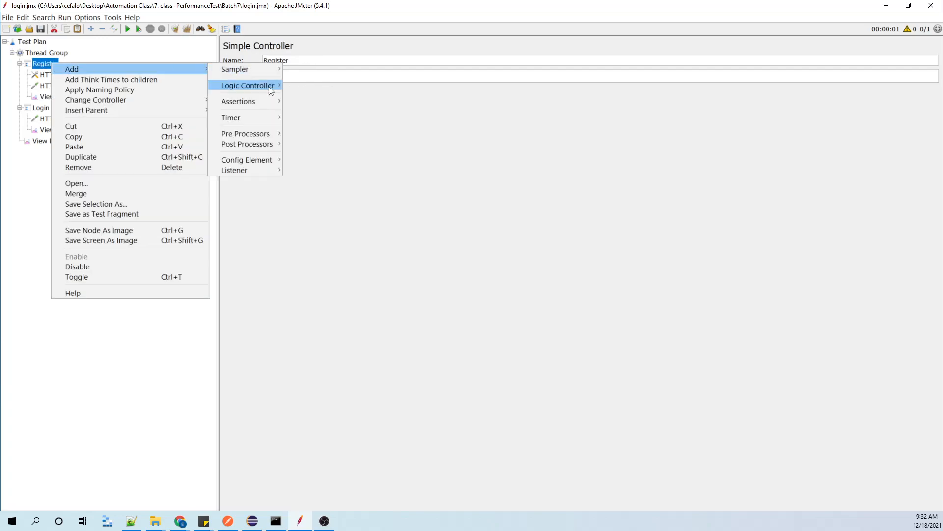
mouse_move(246, 144)
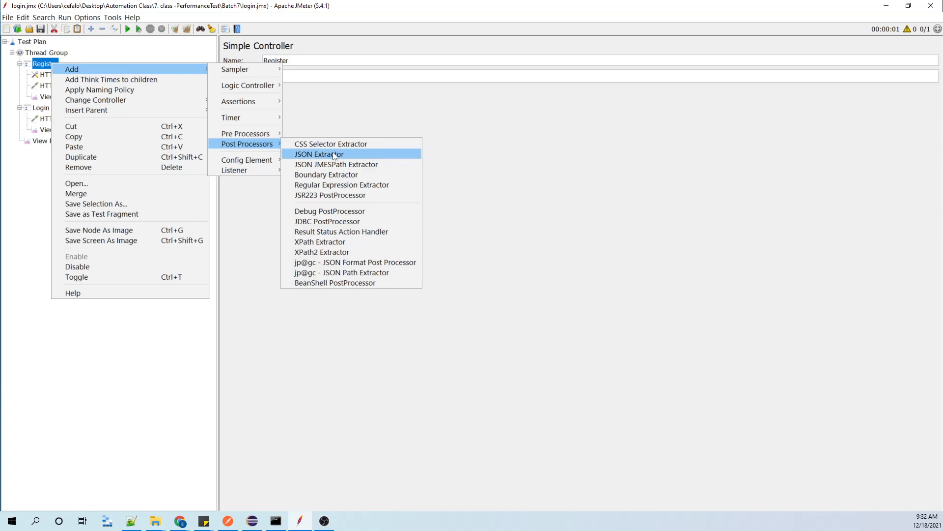
click(334, 155)
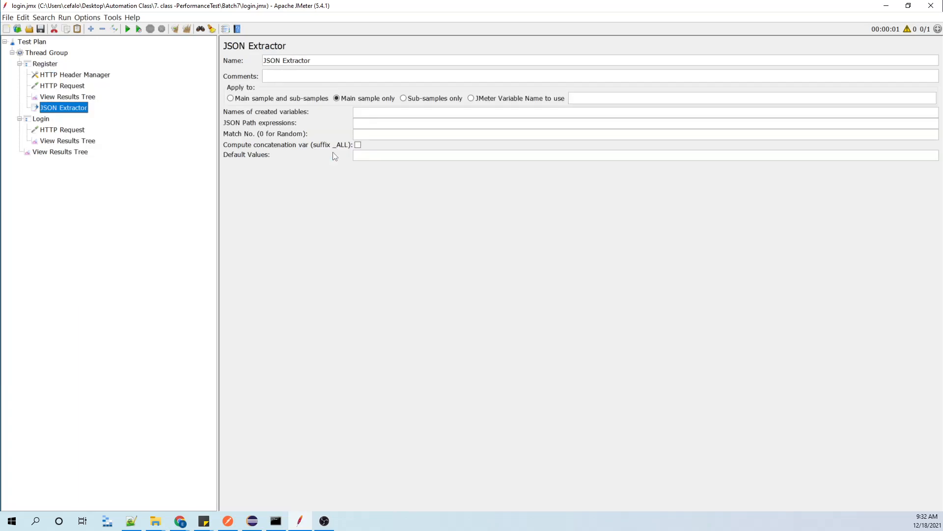
click(377, 115)
text(token)
Check the token key in Register's response body and set the JSON Extractor's JSON Path expression to $.token.
click(66, 99)
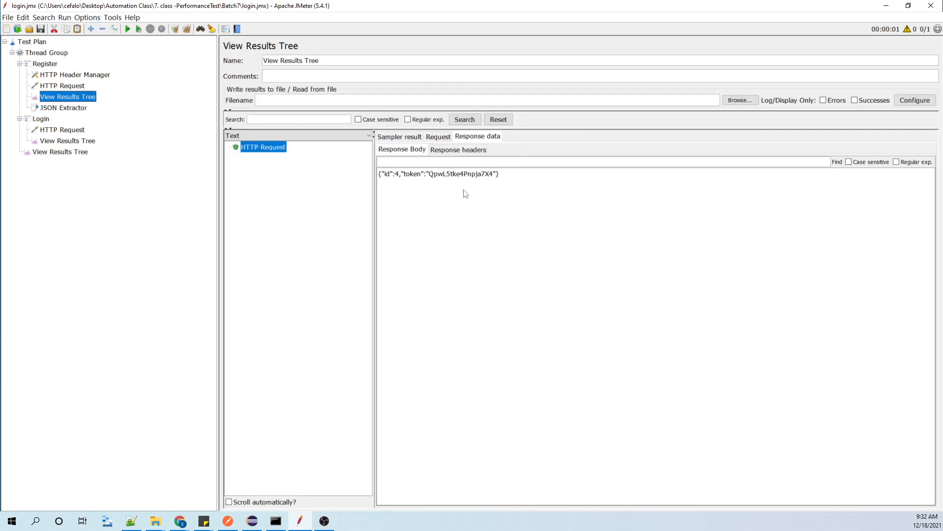
double_click(413, 175)
click(62, 108)
click(373, 124)
text($.token)
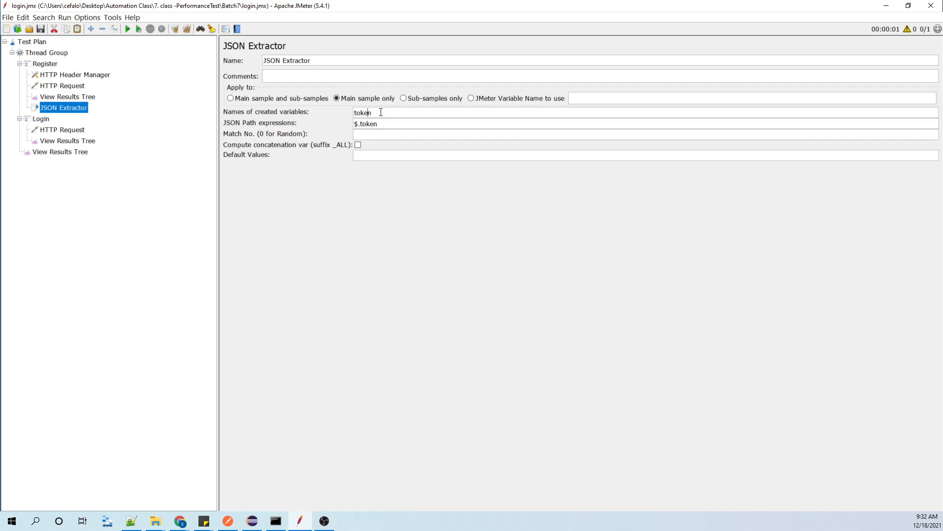
Rename the JSON Extractor's created variable to extractedToken.
key(Left)
key(Left)
text(ex)
key(BackSpace)
key(BackSpace)
text(extractedT)
double_click(386, 114)
Open Login's HTTP Request, switch to Postman, resend the Login request and review its headers and body.
click(54, 130)
click(60, 109)
click(54, 132)
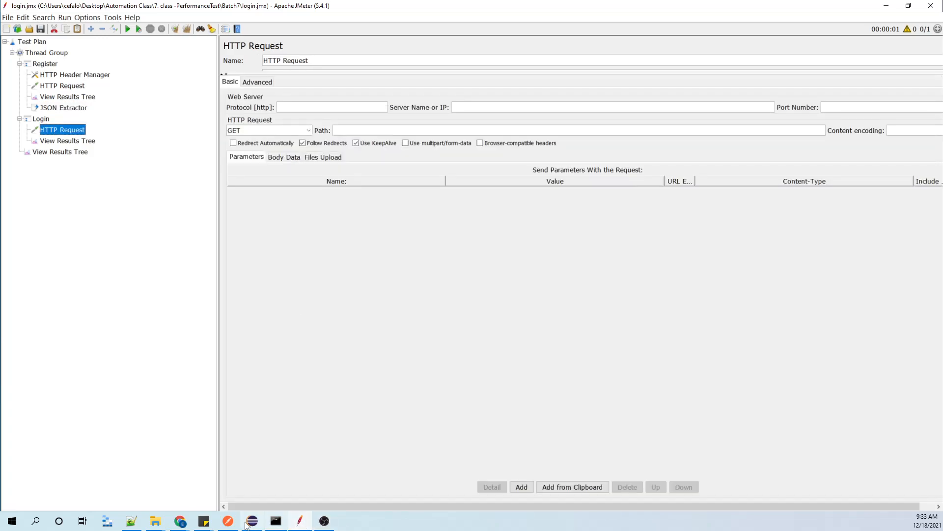
click(227, 520)
click(93, 159)
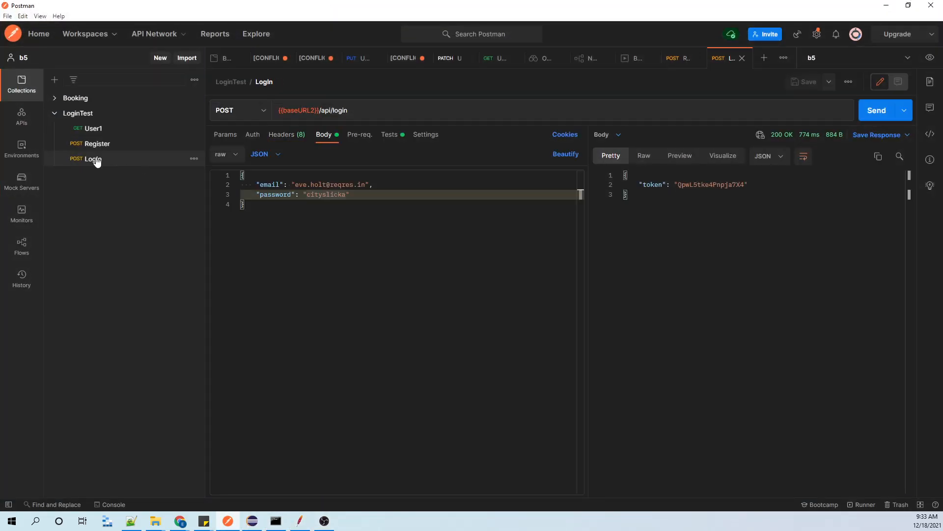
click(287, 135)
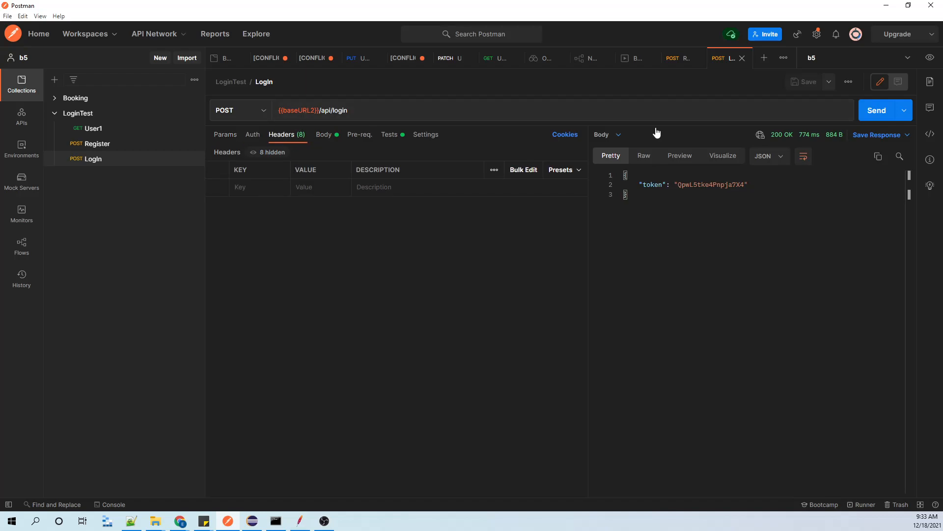
click(869, 111)
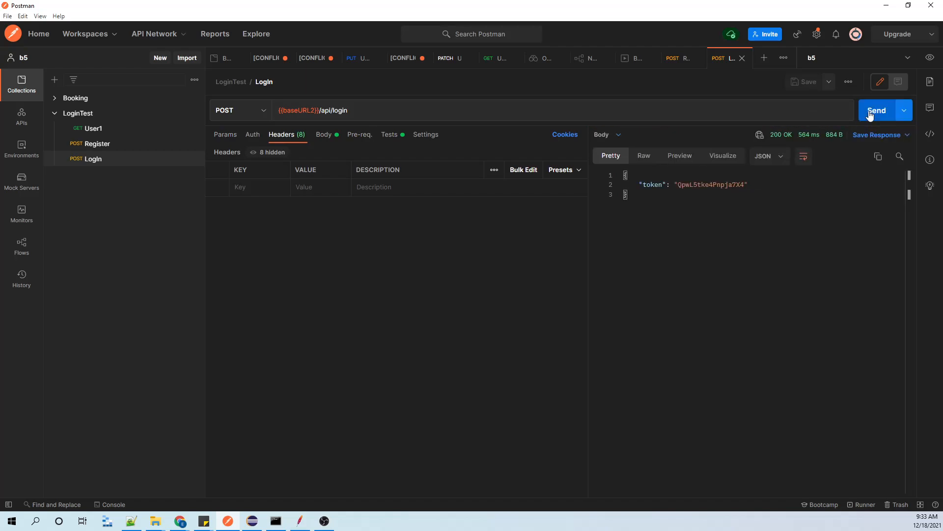
click(330, 140)
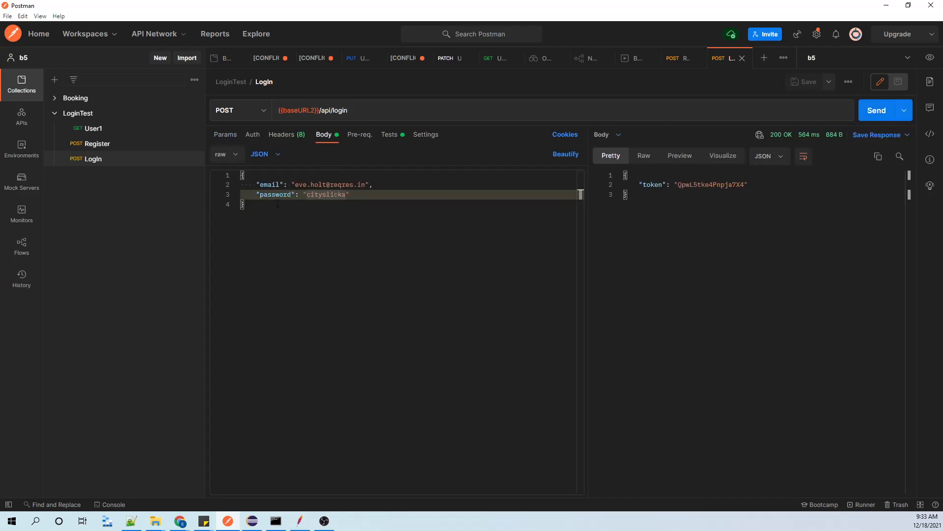
click(283, 136)
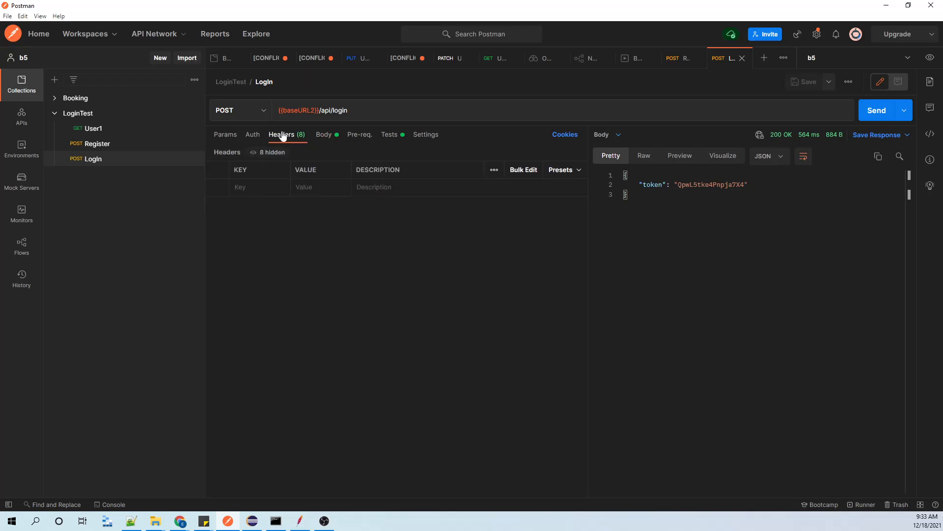
click(322, 136)
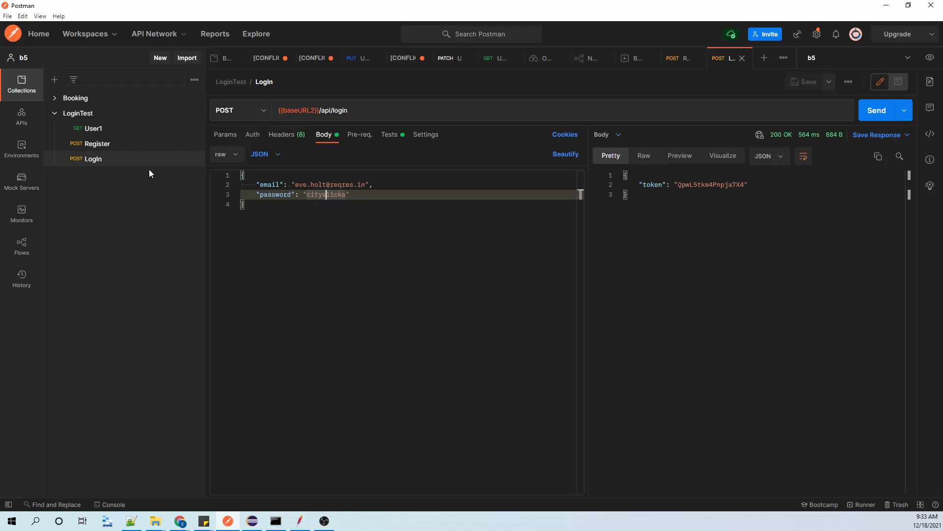
Copy the JSON body with email and password from Postman's Login request and paste it into the body data of Login's HTTP Request in JMeter.
drag(275, 204, 245, 177)
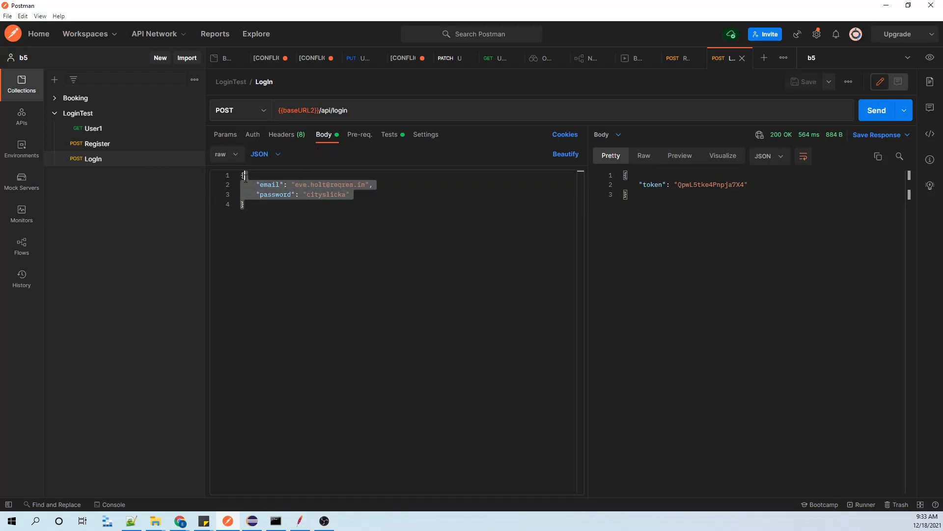
click(887, 5)
click(74, 140)
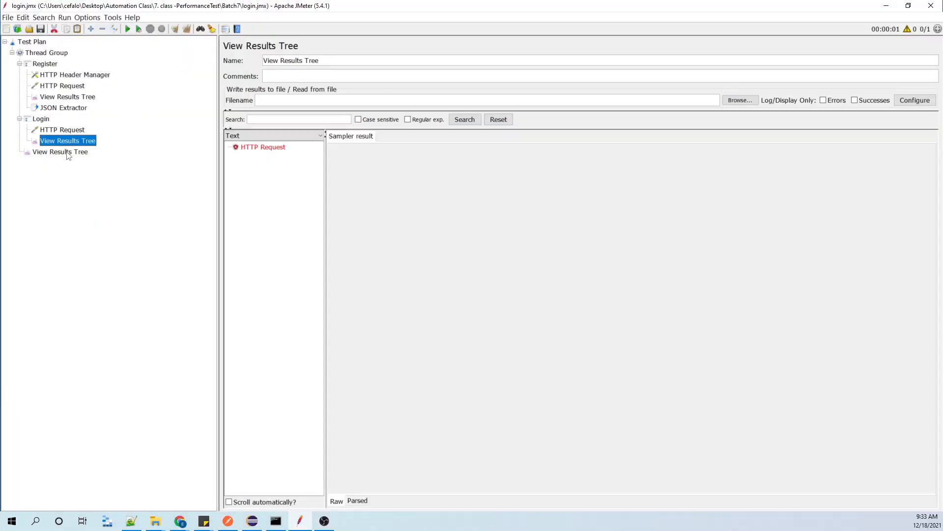
click(63, 132)
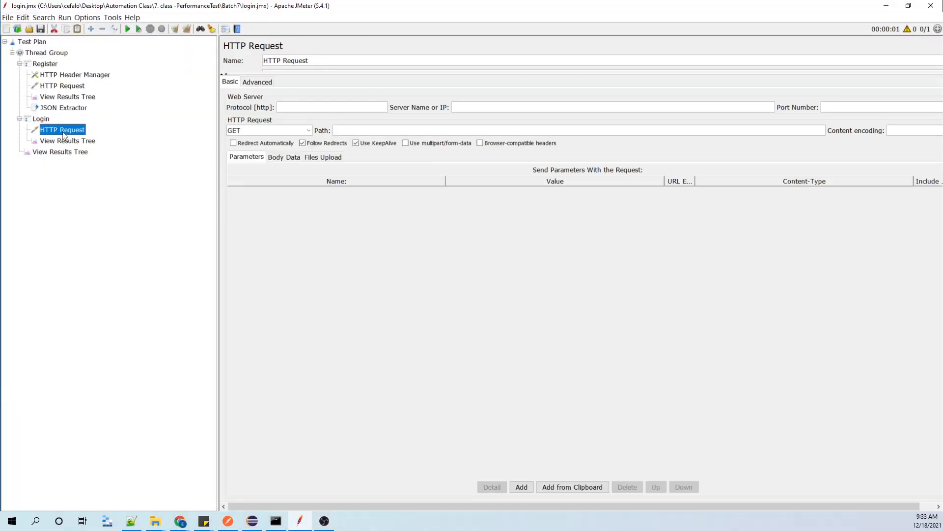
click(59, 141)
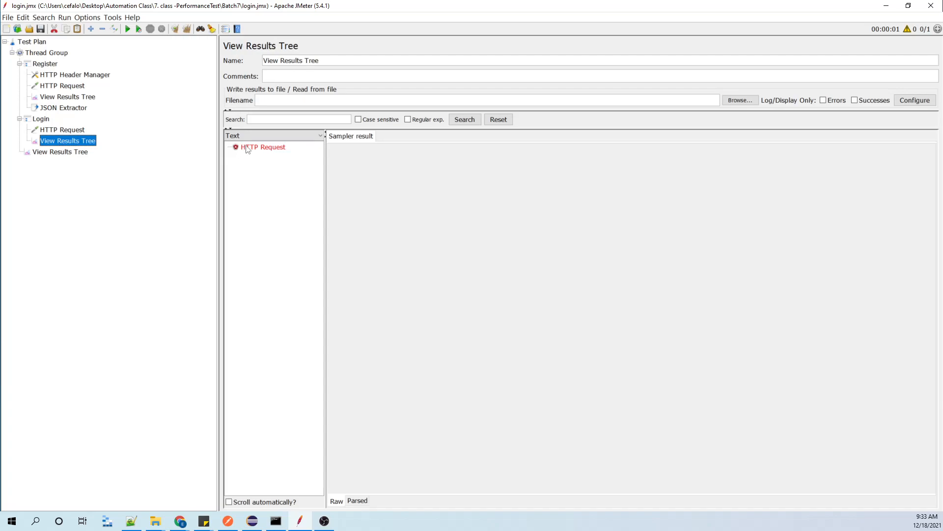
click(245, 147)
click(428, 136)
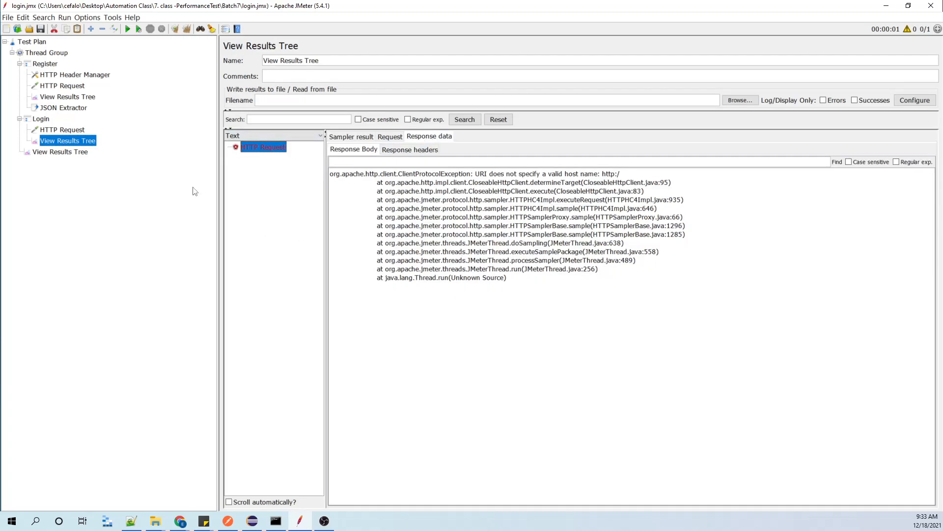
click(63, 132)
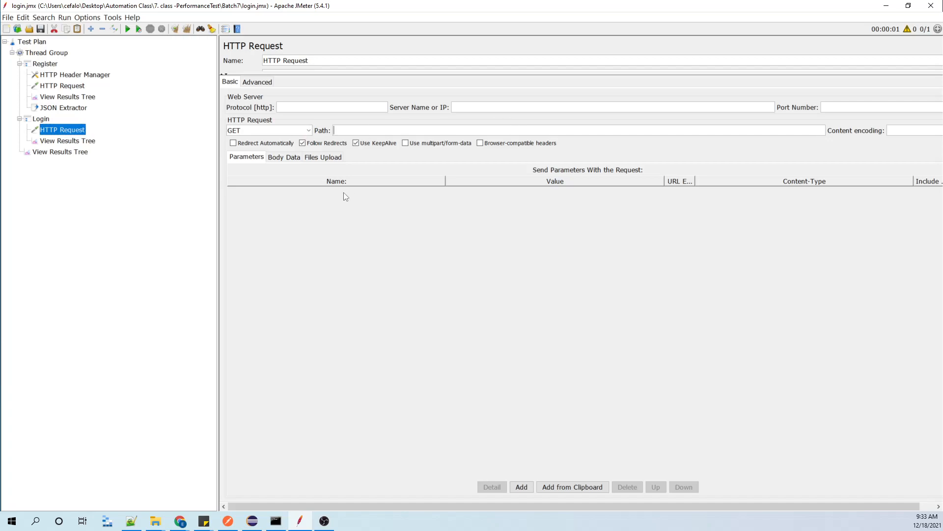
click(294, 157)
key(ctrl+v)
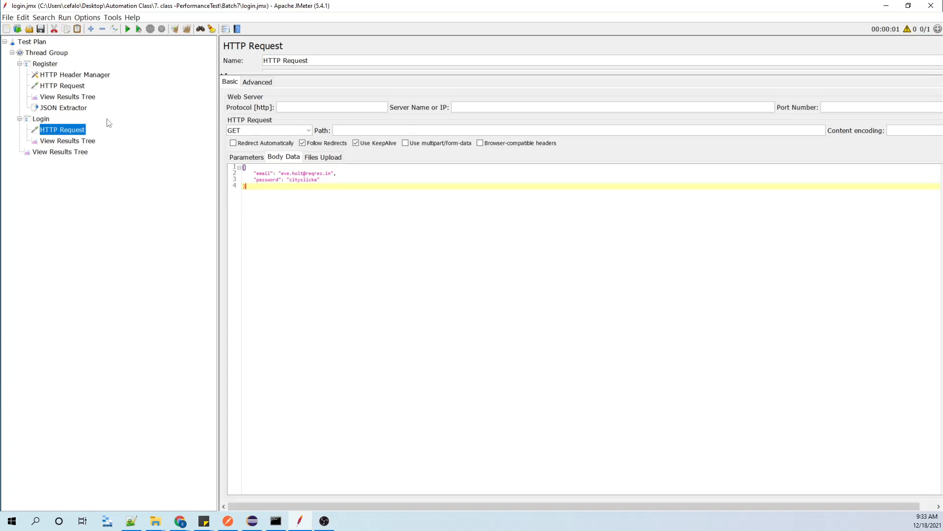
Copy the server name reqres.in from Register's HTTP Request into Login's HTTP Request.
click(63, 109)
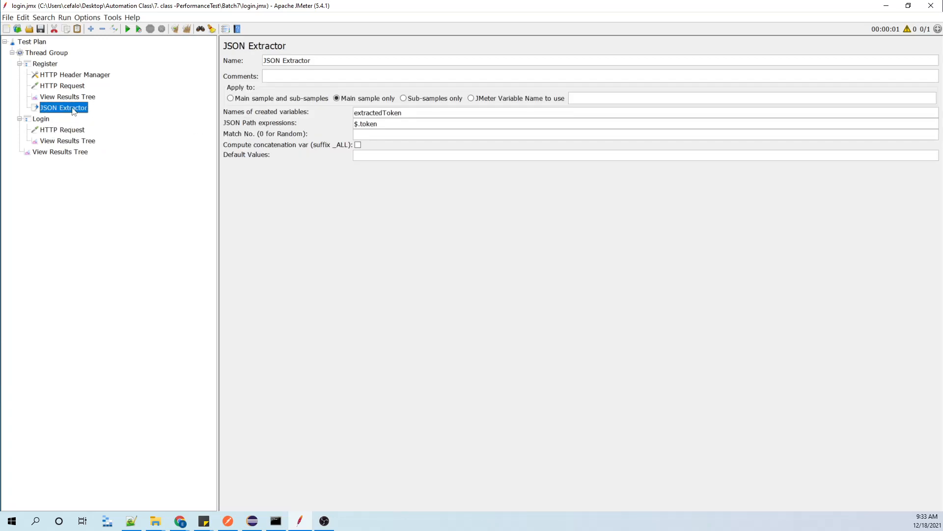
click(63, 131)
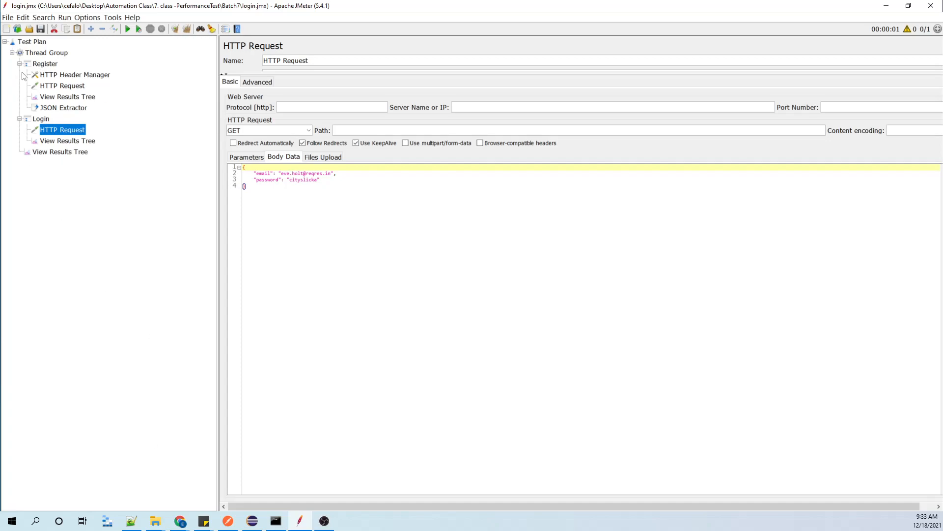
click(67, 89)
drag(493, 105, 398, 116)
drag(501, 107, 415, 113)
key(ctrl+c)
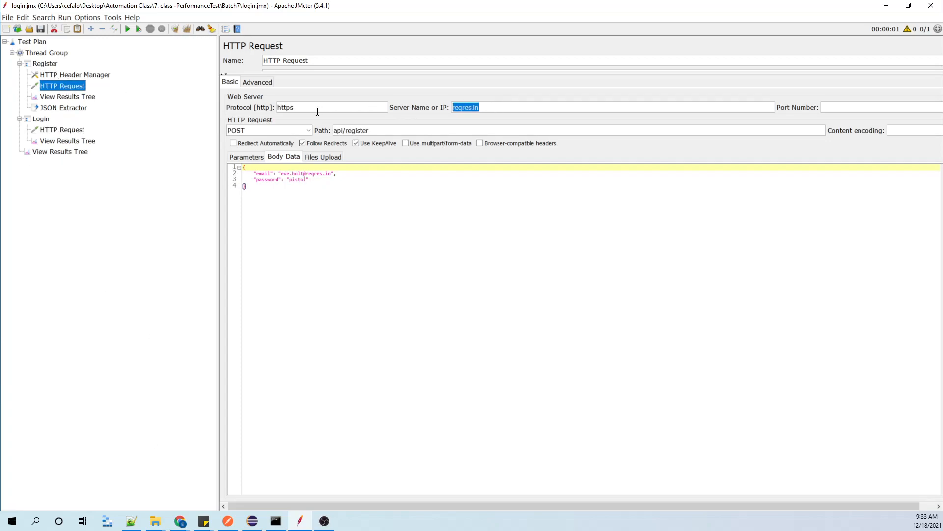
click(62, 130)
key(ctrl+v)
Set Login's HTTP Request method to POST and its path to api/login, copied from Postman's Login request.
click(228, 521)
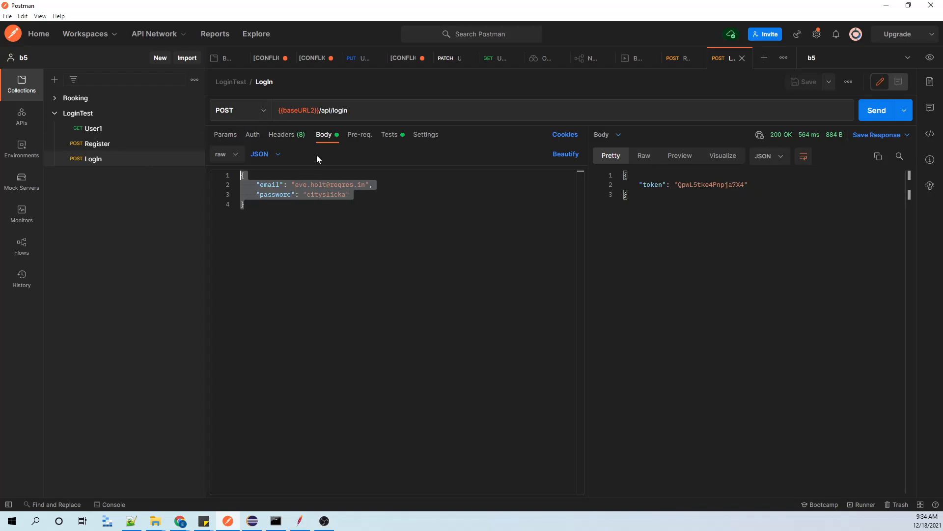
mouse_move(320, 111)
mouse_down()
mouse_move(350, 110)
mouse_move(321, 111)
mouse_up()
key(ctrl+c)
click(357, 109)
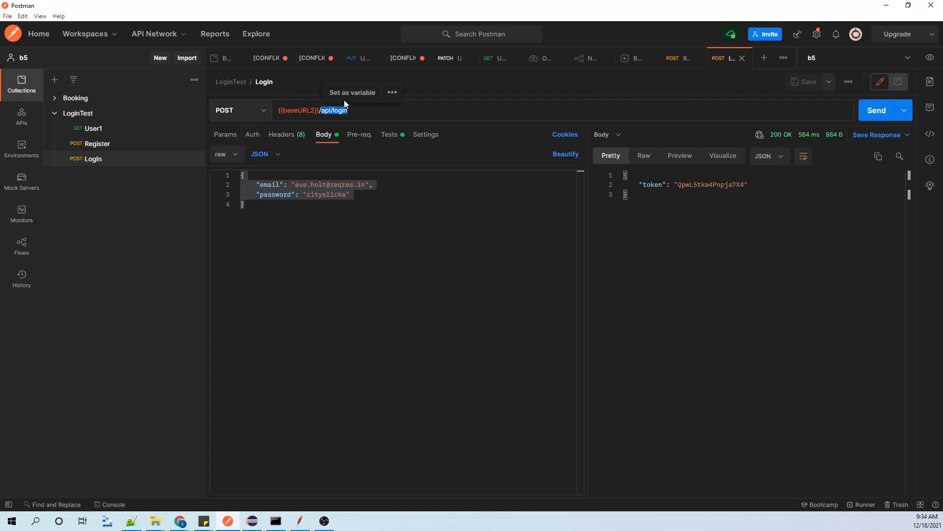
click(887, 6)
click(308, 130)
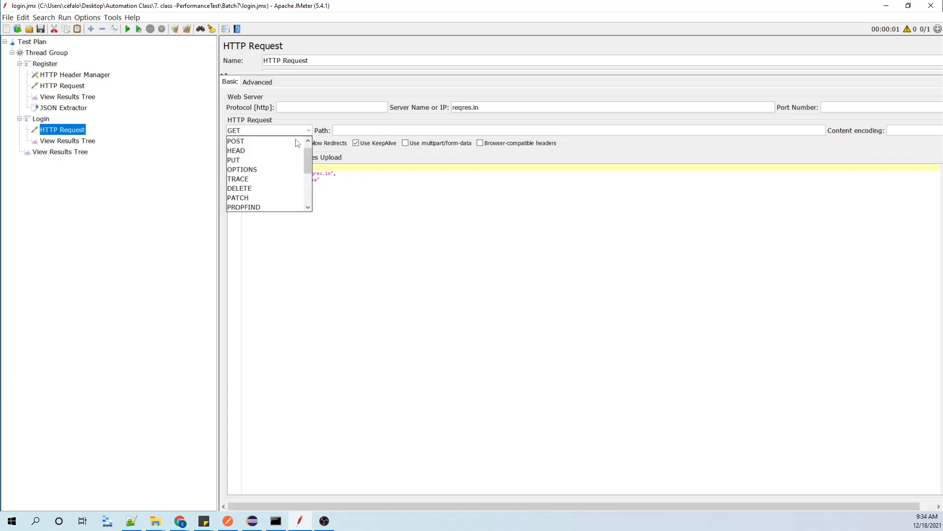
click(241, 140)
click(403, 134)
key(ctrl+v)
click(308, 200)
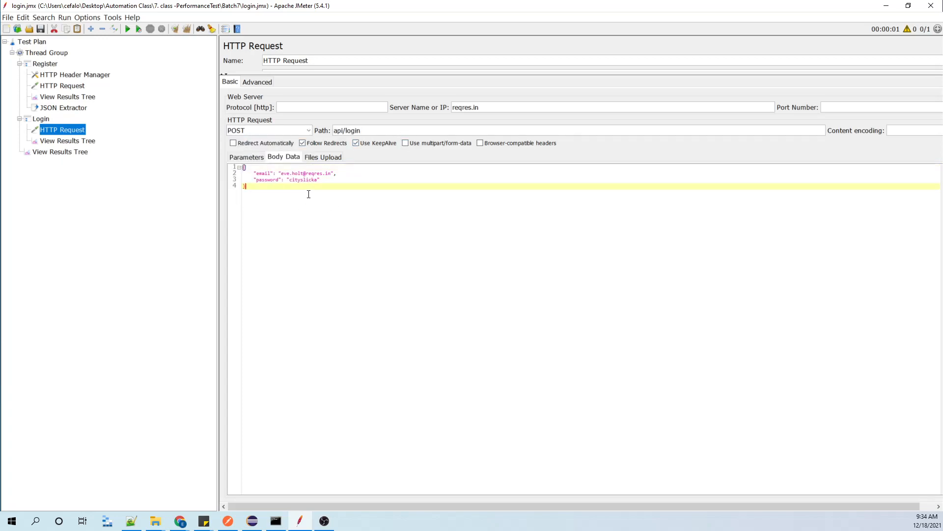
Switch to Postman, review the Login request's headers, tests and body, and return to JMeter.
click(229, 521)
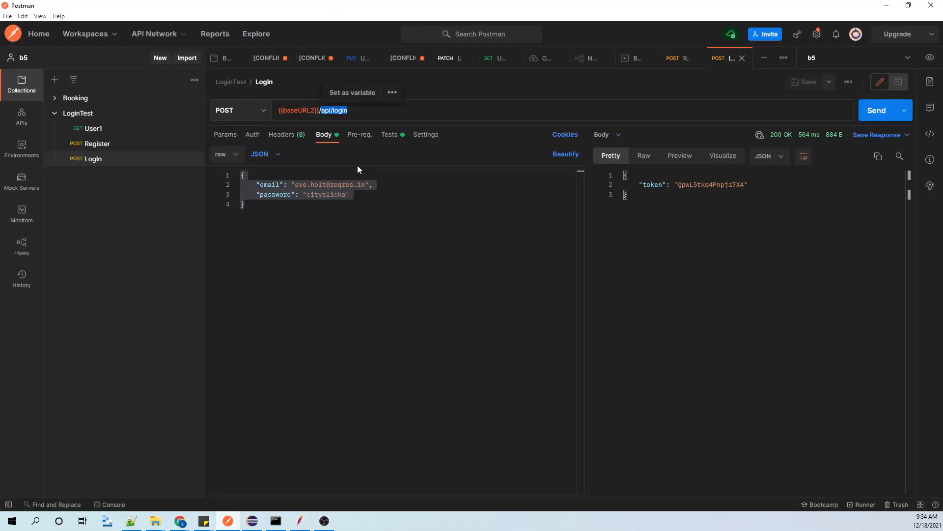
click(287, 135)
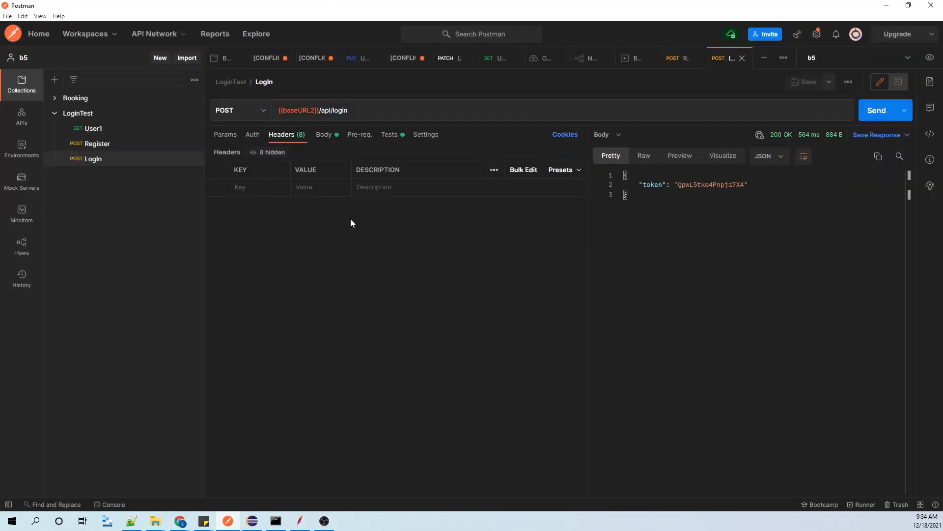
click(389, 134)
click(324, 135)
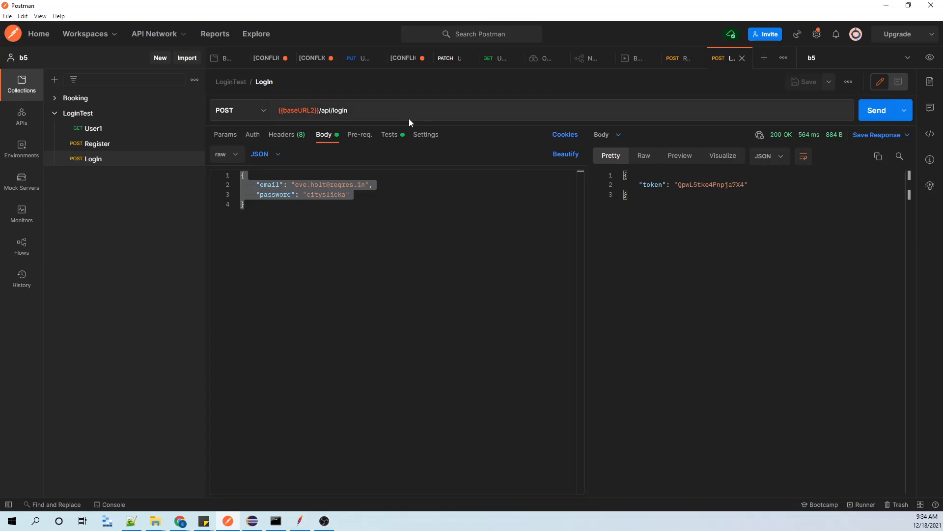
click(887, 5)
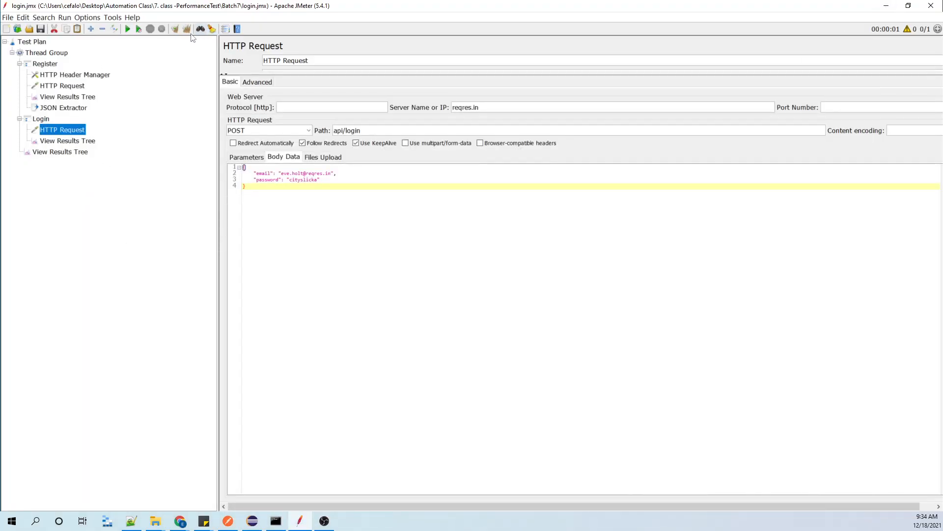
Clear all previous results, run the test plan and open the HTTP Request sample in Login's View Results Tree.
click(74, 141)
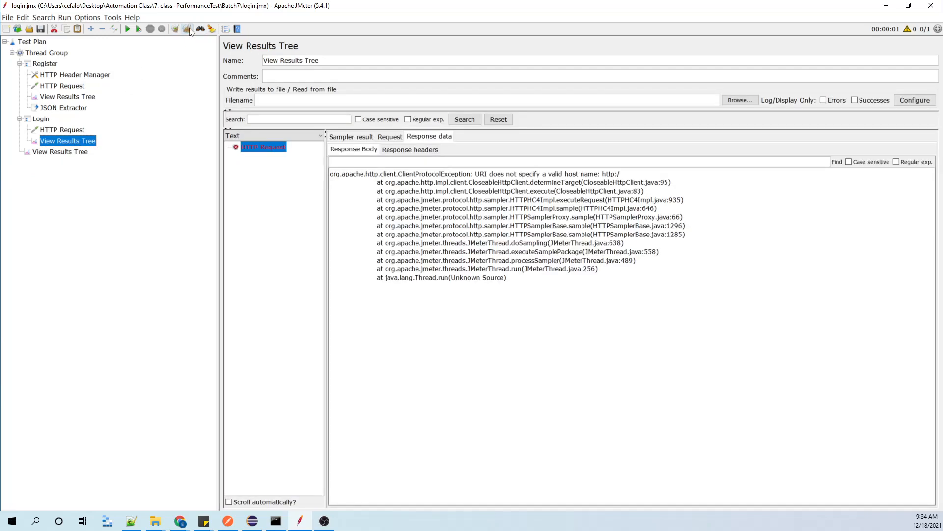
click(187, 29)
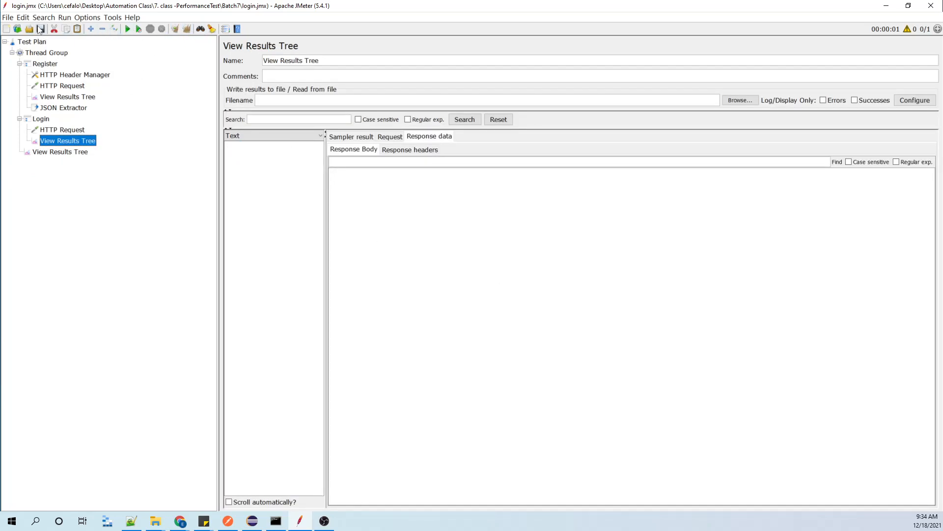
click(132, 28)
click(267, 148)
click(228, 147)
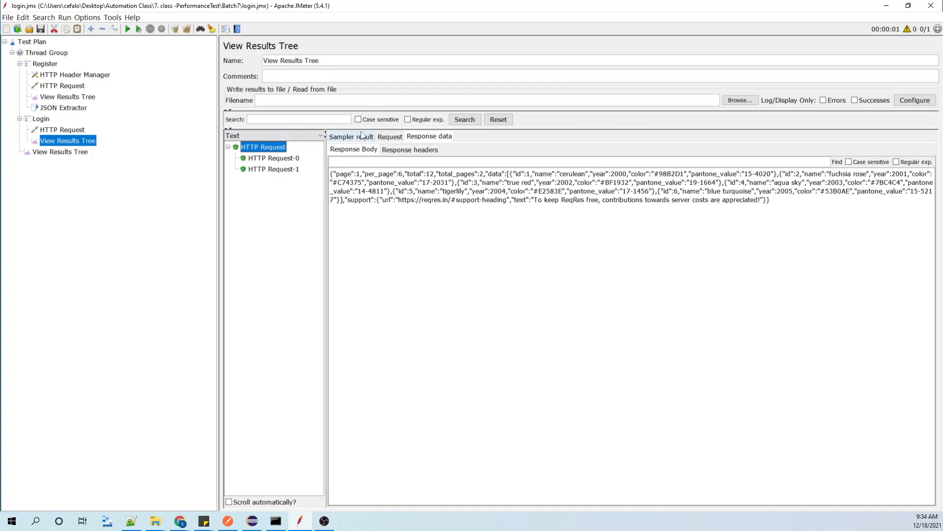
Turn off Follow Redirects in the HTTP Requests of both Login and Register.
click(61, 129)
click(302, 143)
click(67, 86)
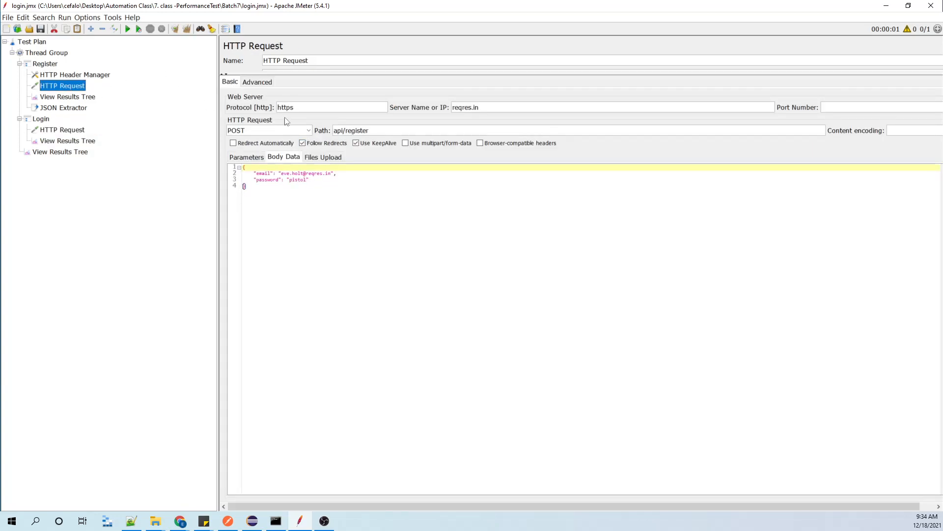
Clear all results, rerun the test plan and select the new HTTP Request sample in Login's View Results Tree.
click(68, 141)
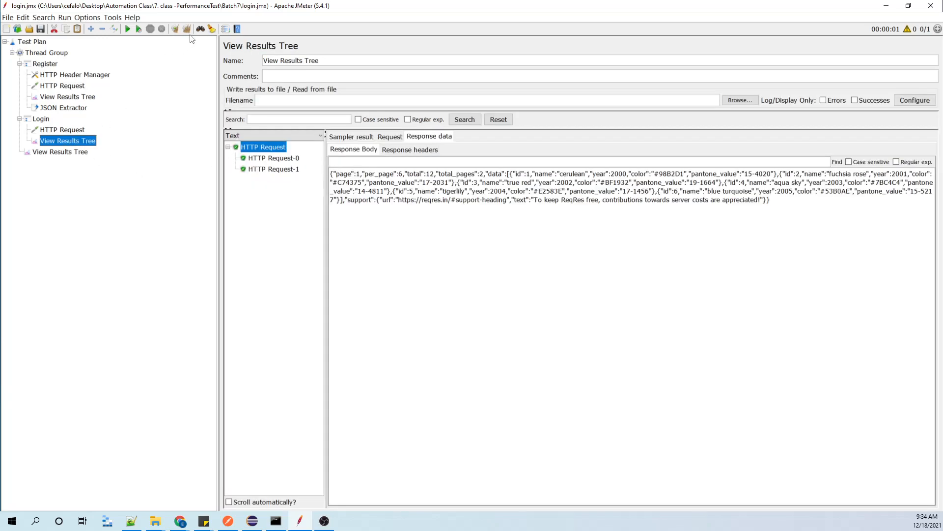
click(186, 29)
click(128, 29)
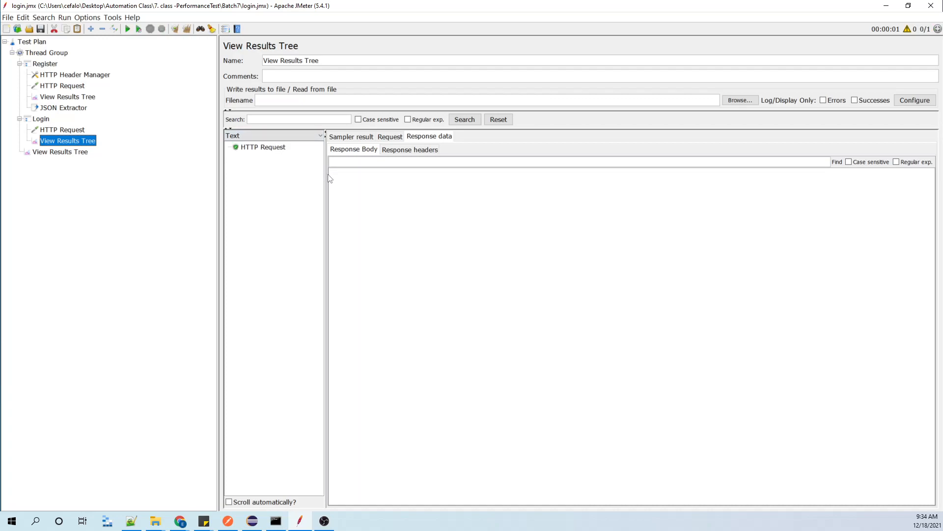
drag(326, 178, 345, 178)
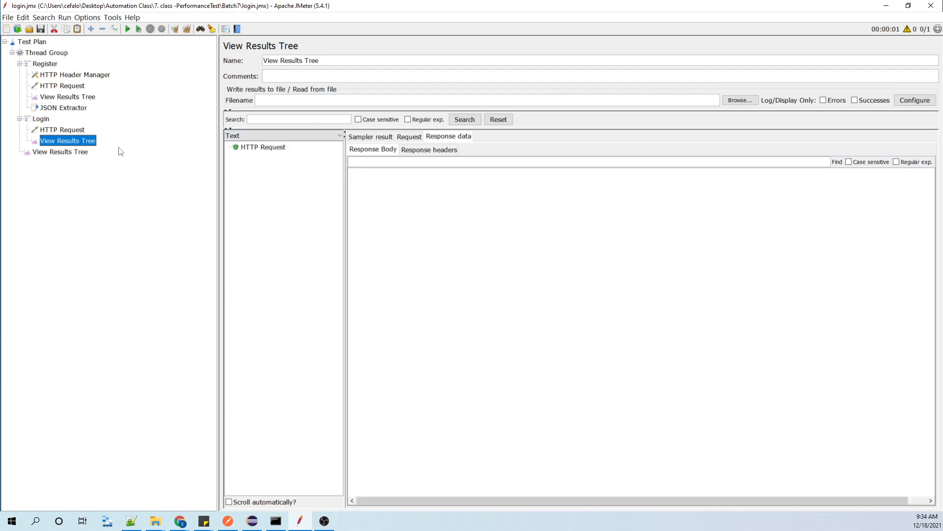
click(263, 146)
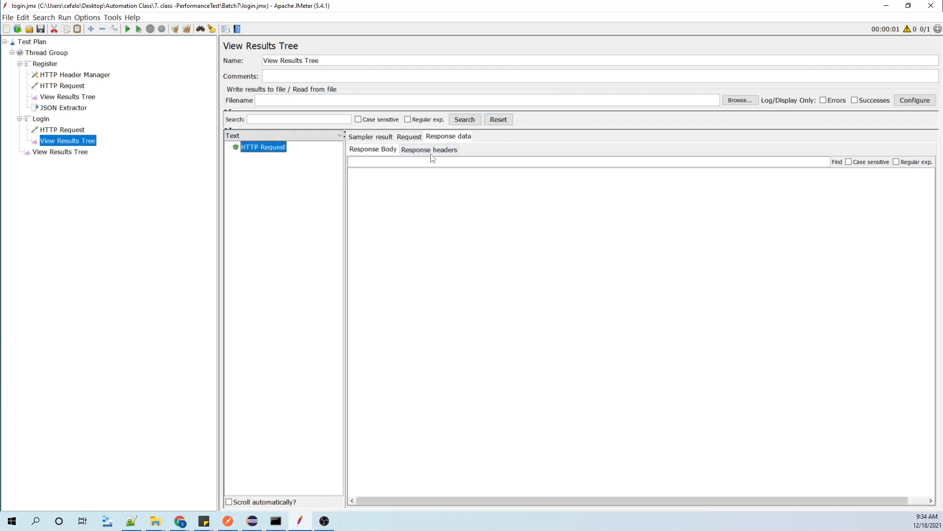
Examine the request body, response headers and response body of Login's sample.
click(430, 150)
click(410, 137)
click(429, 137)
click(411, 137)
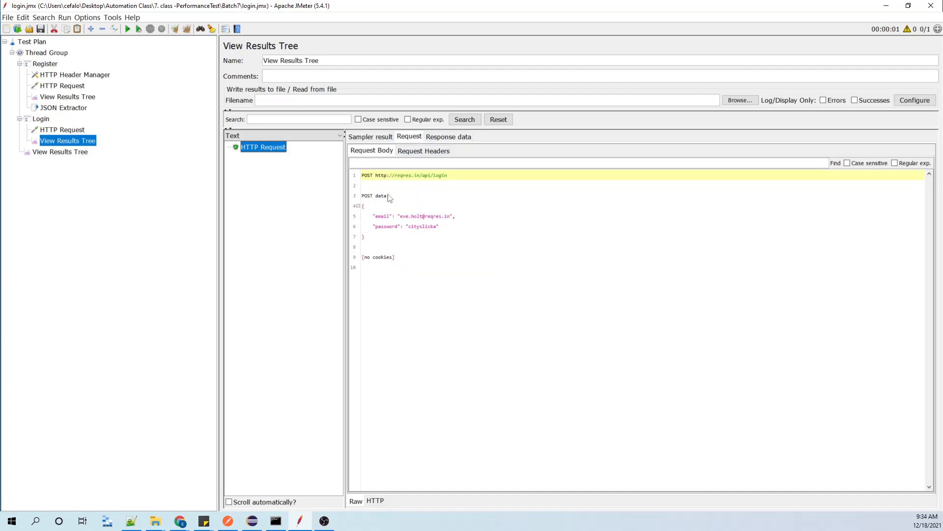
click(439, 139)
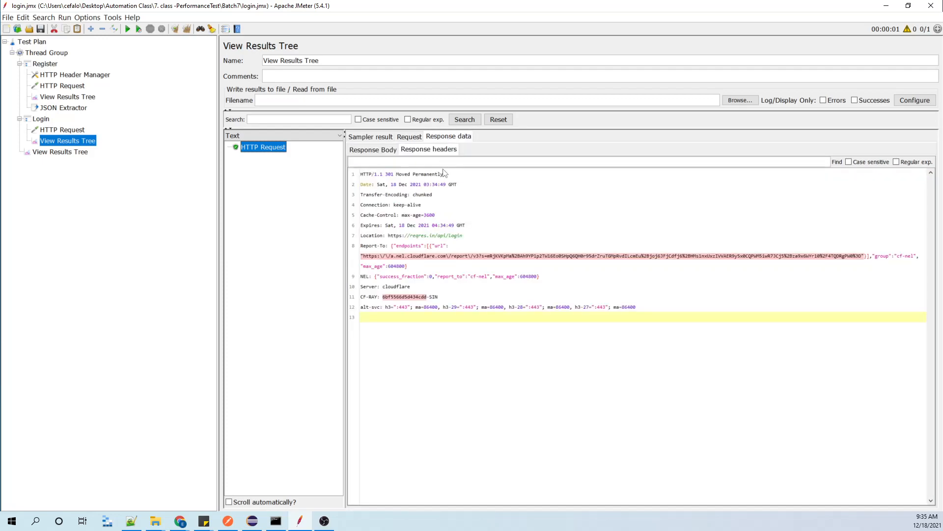
click(372, 150)
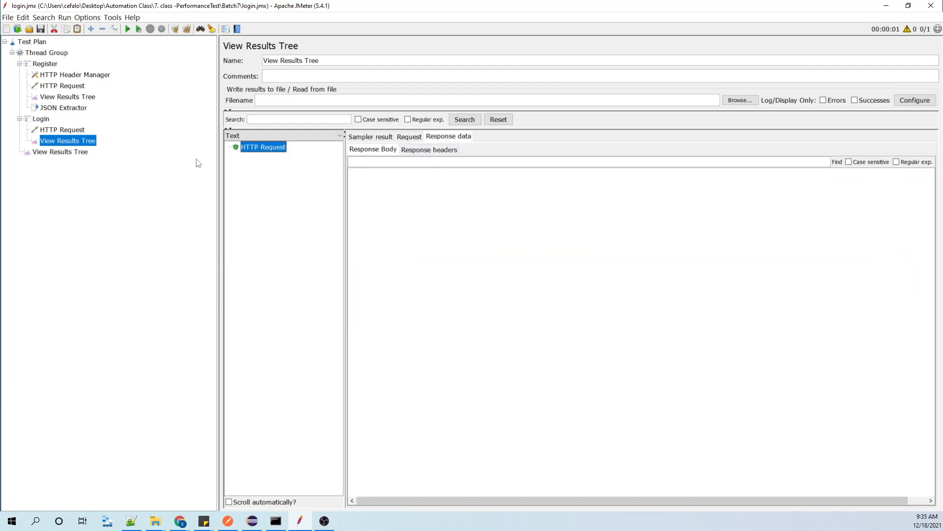
Review the second sample's result in the Thread Group's View Results Tree, checking Login's request and results on the way.
click(77, 152)
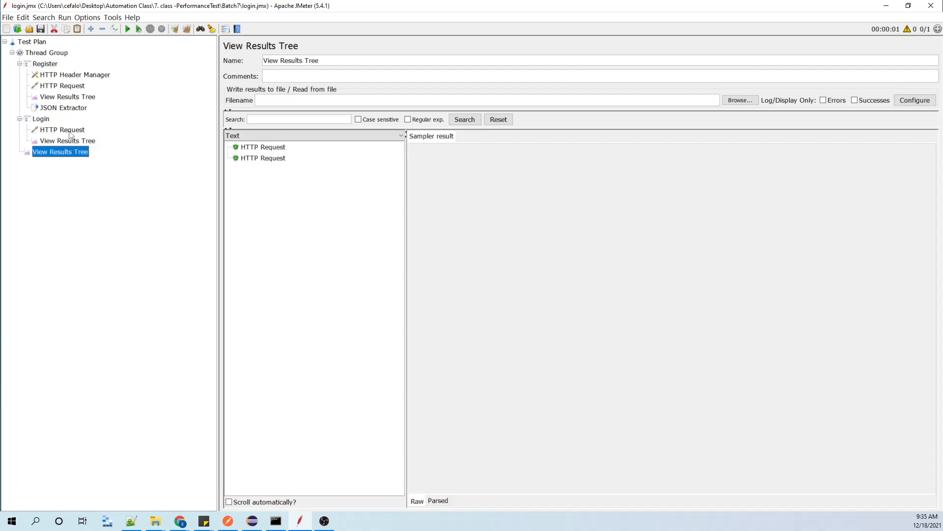
click(70, 131)
click(67, 141)
click(65, 152)
click(275, 158)
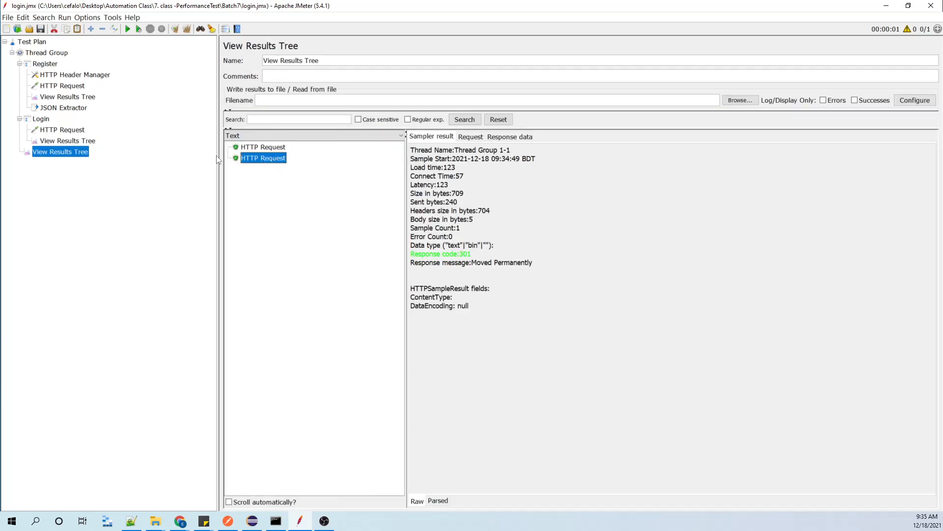
Rename the HTTP Request under the Register controller as Register.
click(74, 85)
triple_click(319, 59)
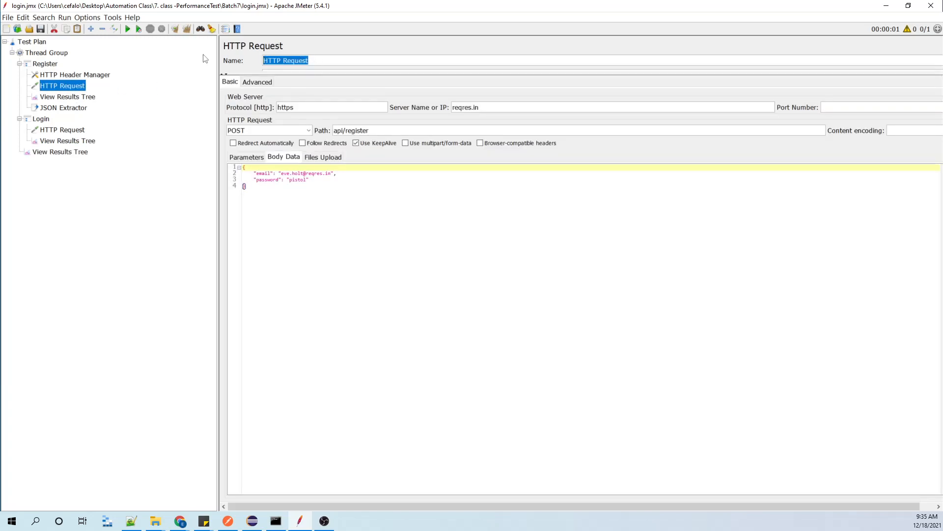
text(Register)
Rename the HTTP Request under the Login controller as Login and save the test plan.
click(82, 142)
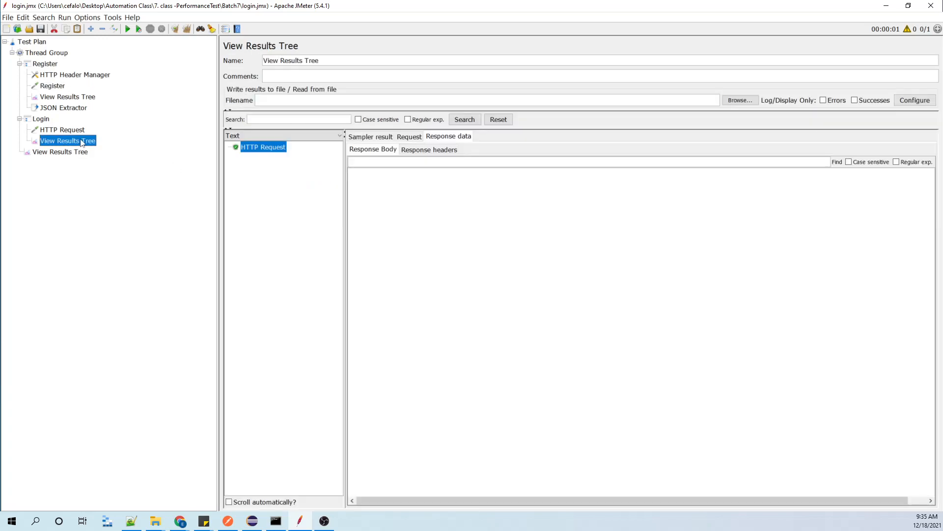
click(66, 131)
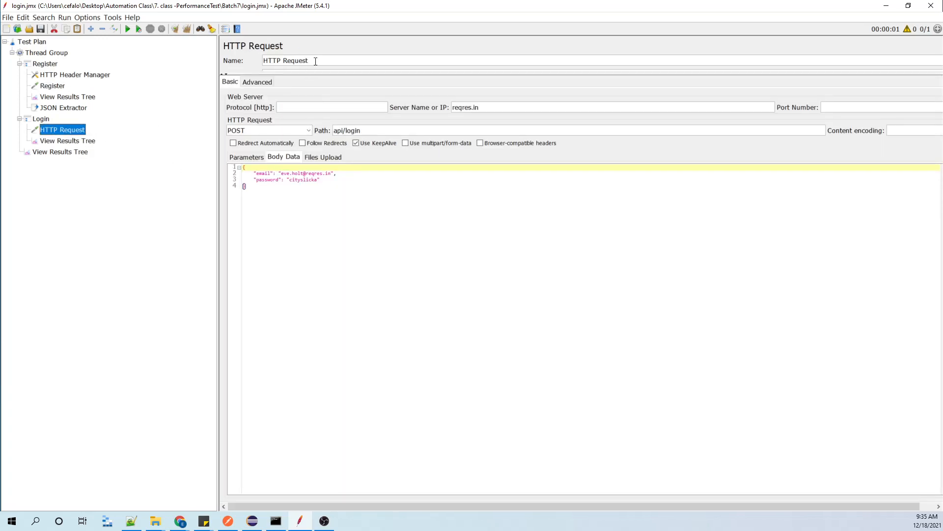
triple_click(295, 59)
text(Login)
click(41, 29)
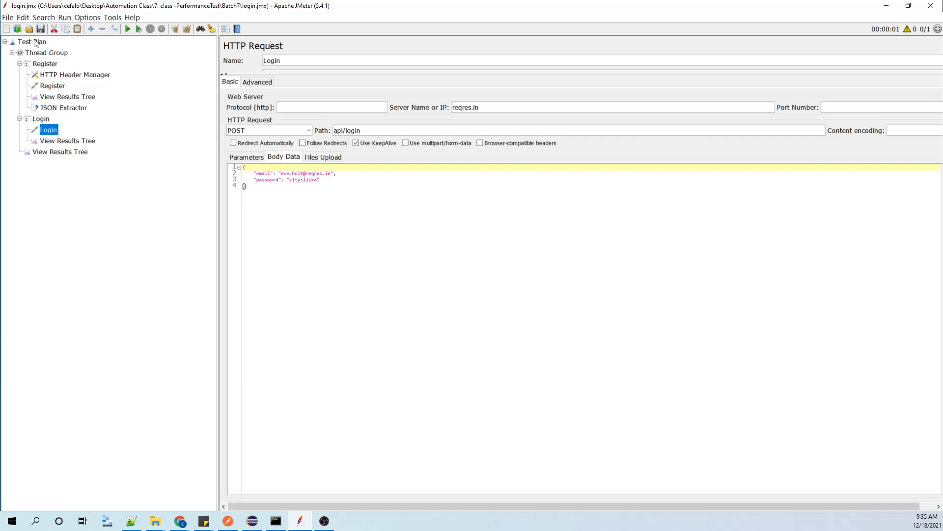
Rerun the test plan from the Thread Group's cleared View Results Tree and compare the Register and Login response bodies.
click(35, 153)
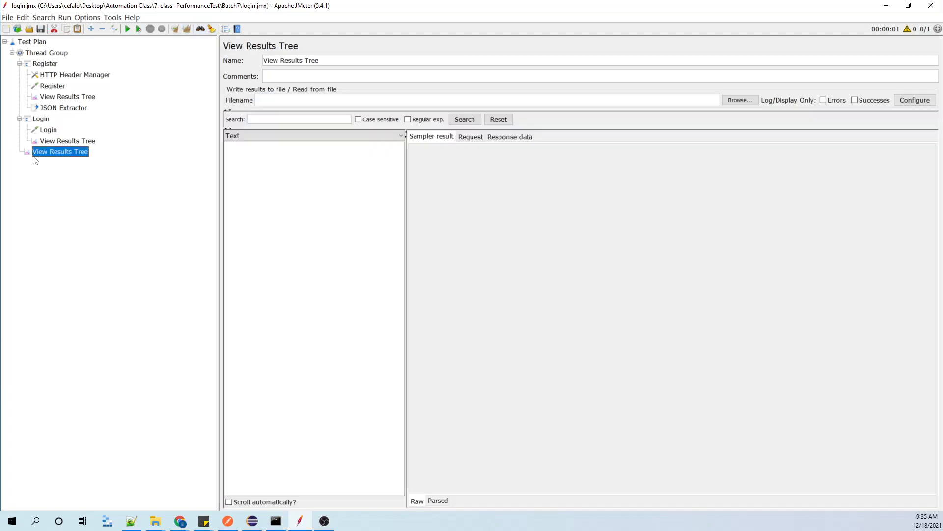
click(128, 29)
click(252, 152)
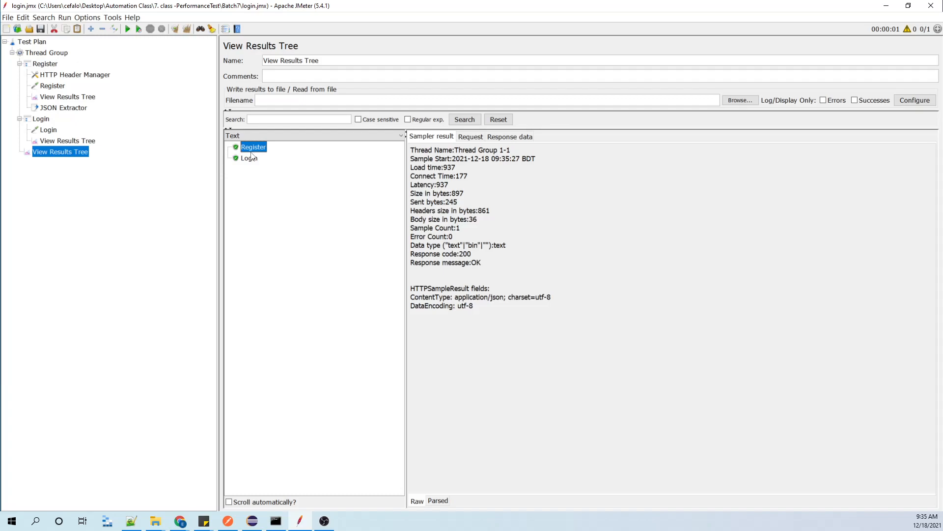
click(514, 137)
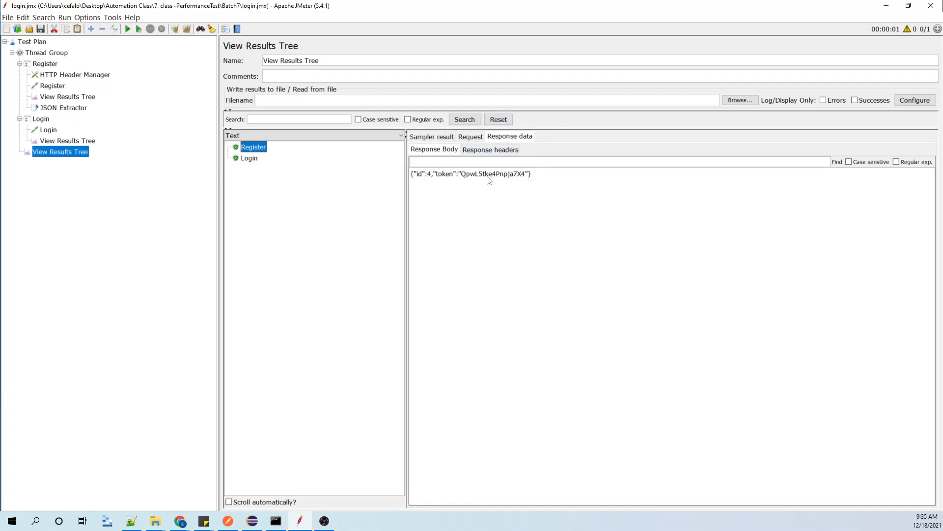
click(255, 159)
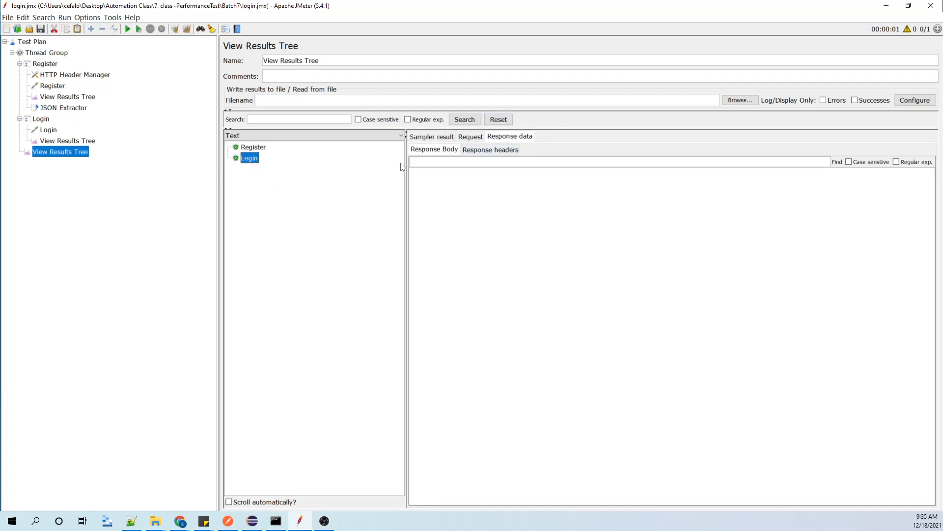
Switch to Postman, resend the Login request to check its response, and return to JMeter.
click(228, 521)
click(388, 241)
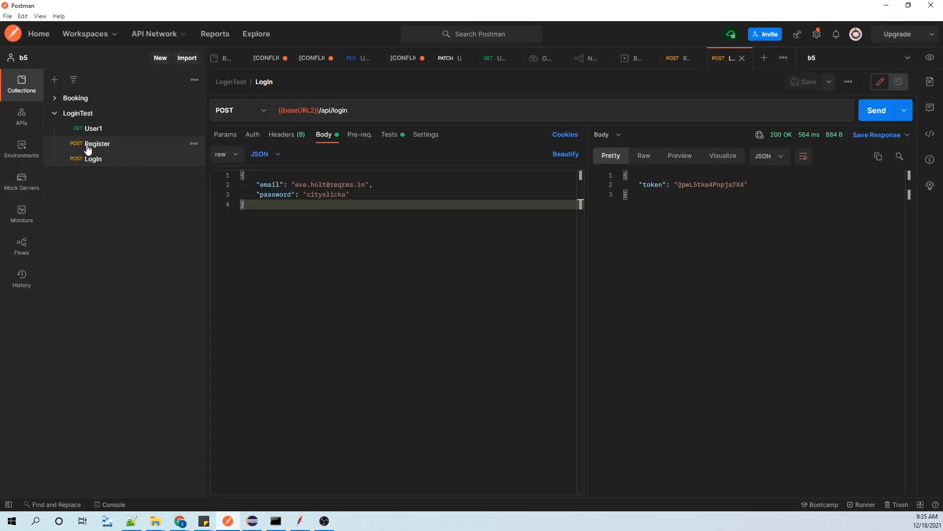
click(881, 107)
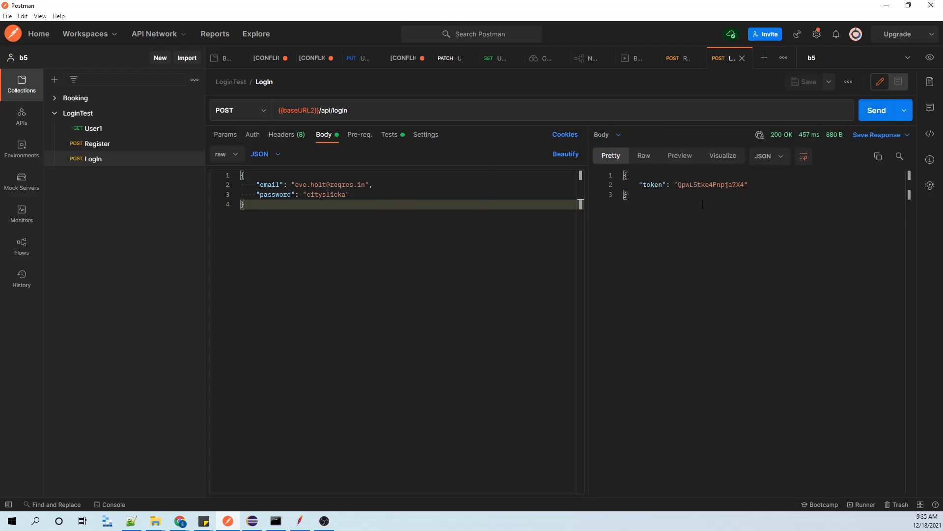
click(888, 9)
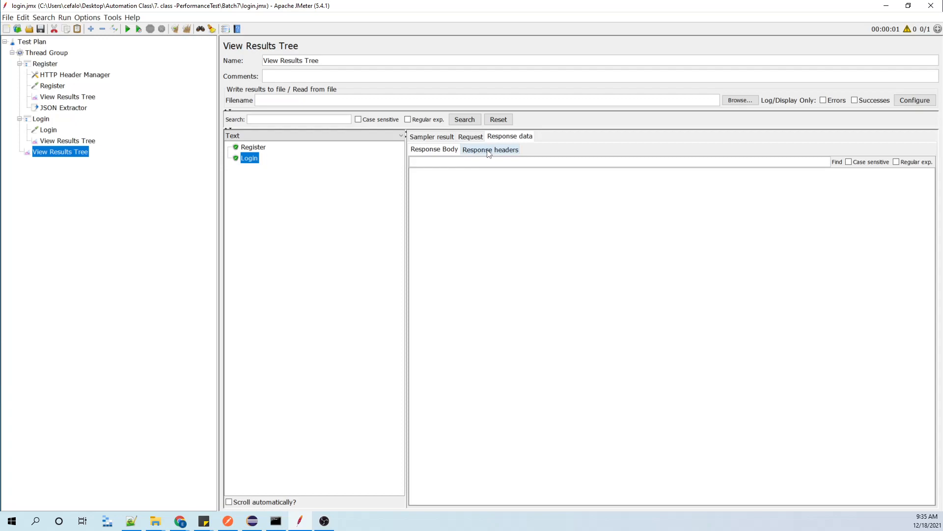
Examine the Login sample's result, request body, response body and response headers in the Thread Group's View Results Tree.
click(448, 137)
click(467, 137)
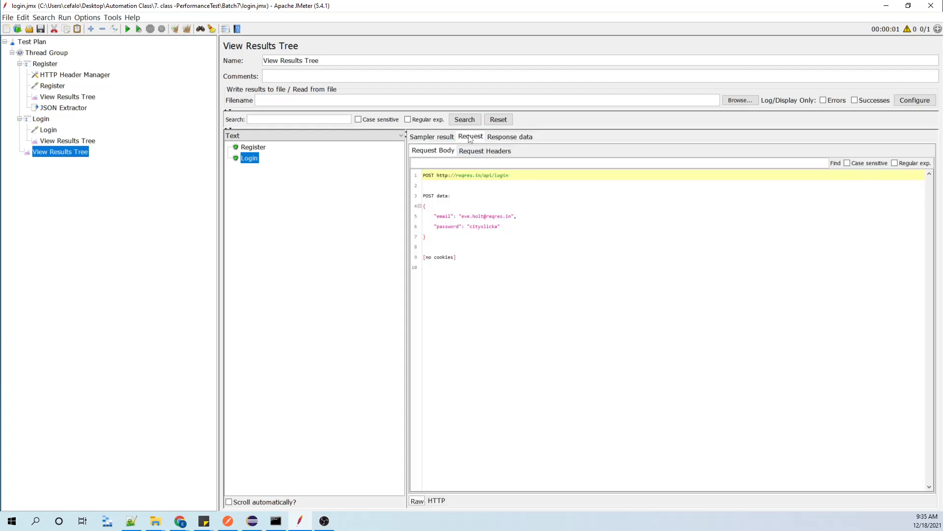
click(503, 139)
click(490, 150)
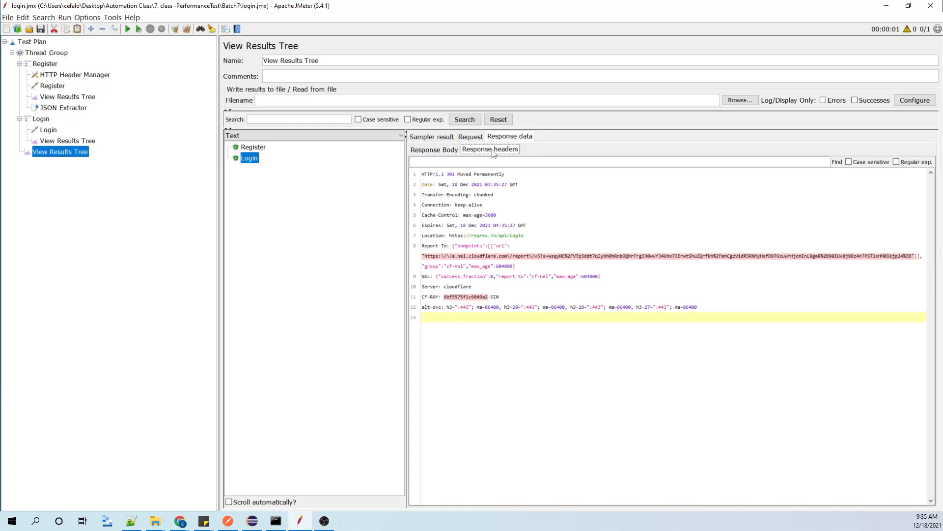
click(452, 152)
click(477, 153)
Review the Register request and the headers stored in Register's HTTP Header Manager.
click(62, 77)
click(60, 87)
click(69, 77)
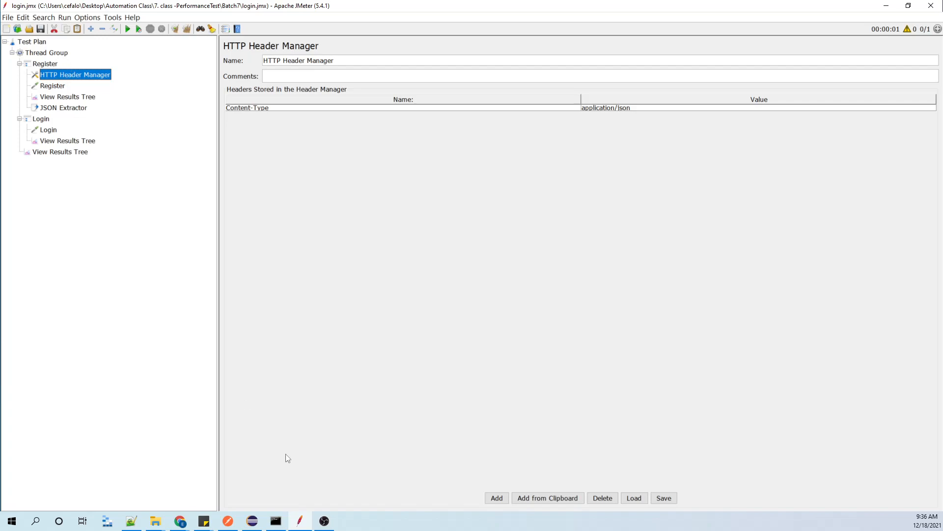
click(332, 526)
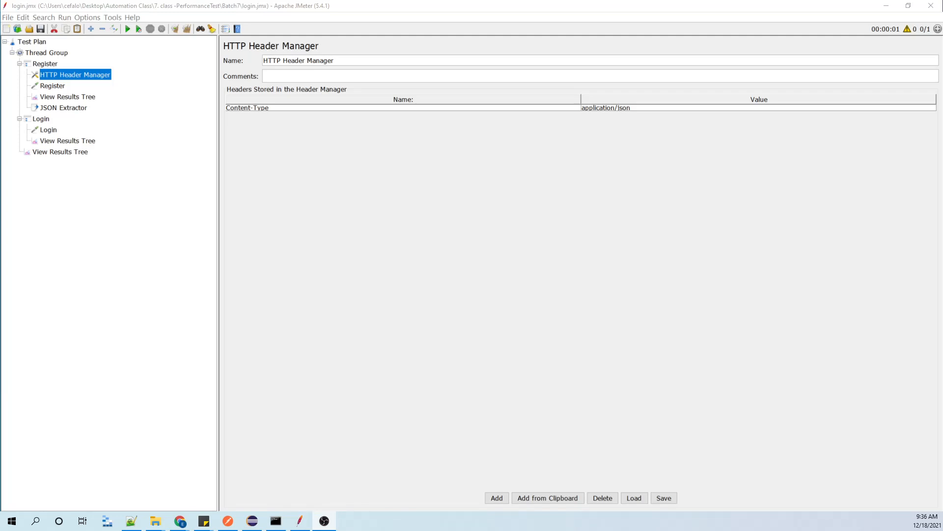